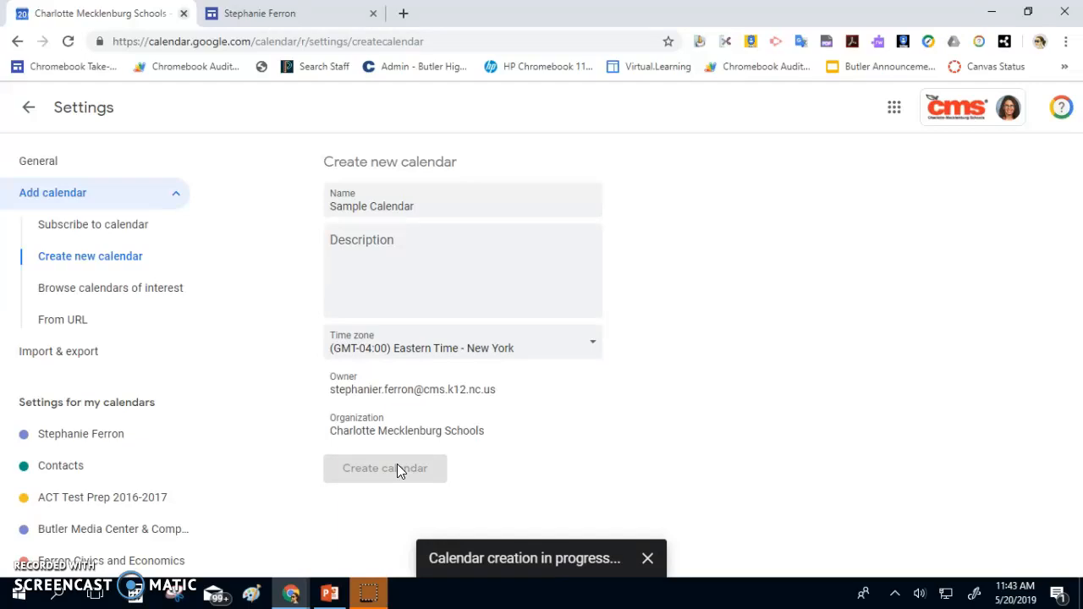
Create the calendar named Sample Calendar and hide the personal calendar from the week view.
click(377, 464)
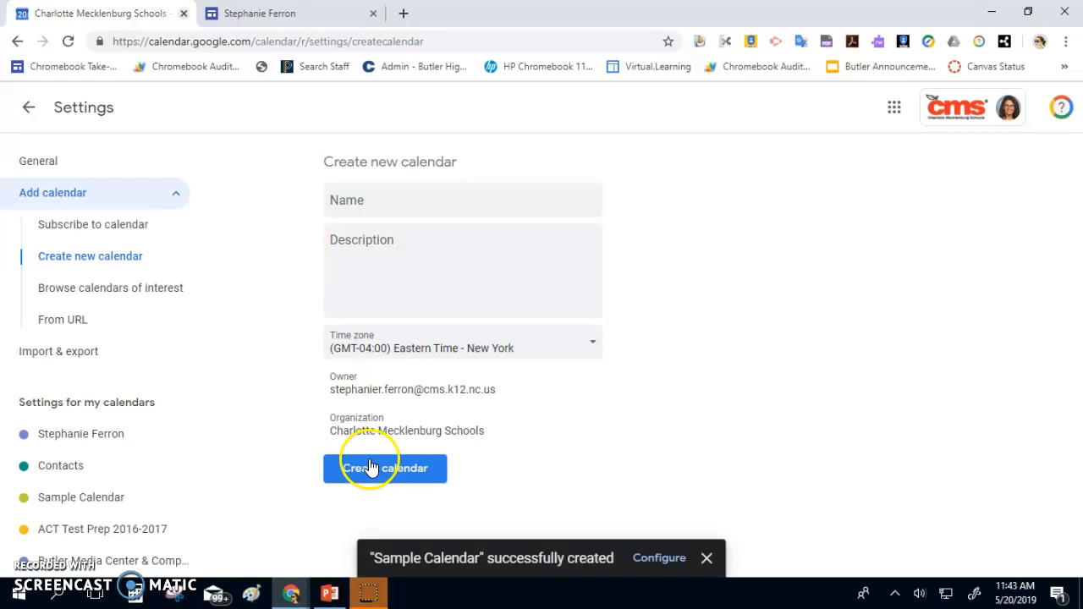
click(28, 108)
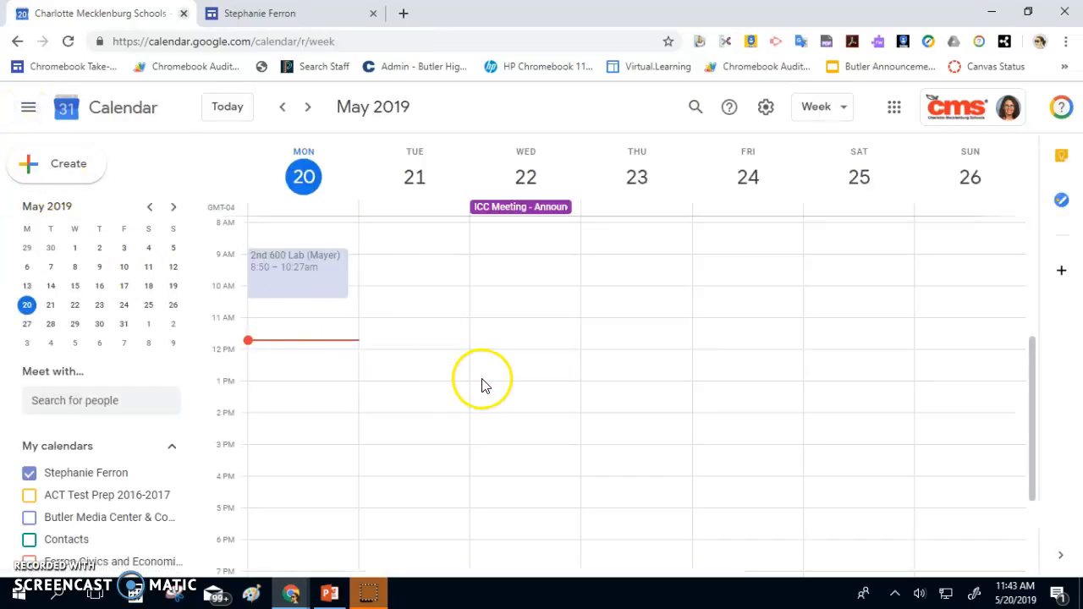
click(30, 477)
scroll(31, 478, down, 1)
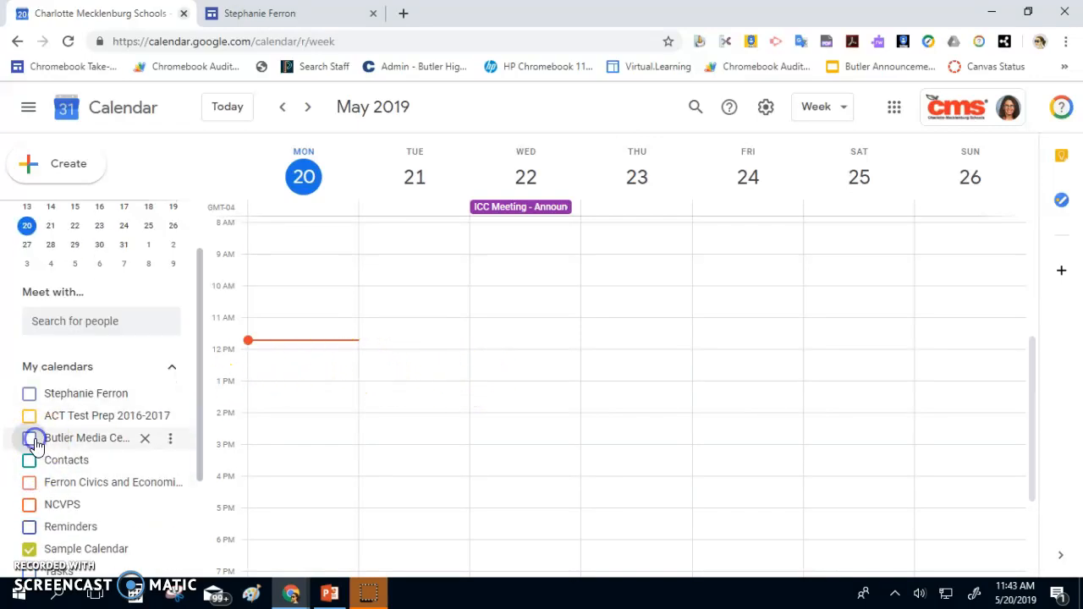
Show the Butler Media Center calendar's slots in the week view, and hide that calendar again.
click(30, 438)
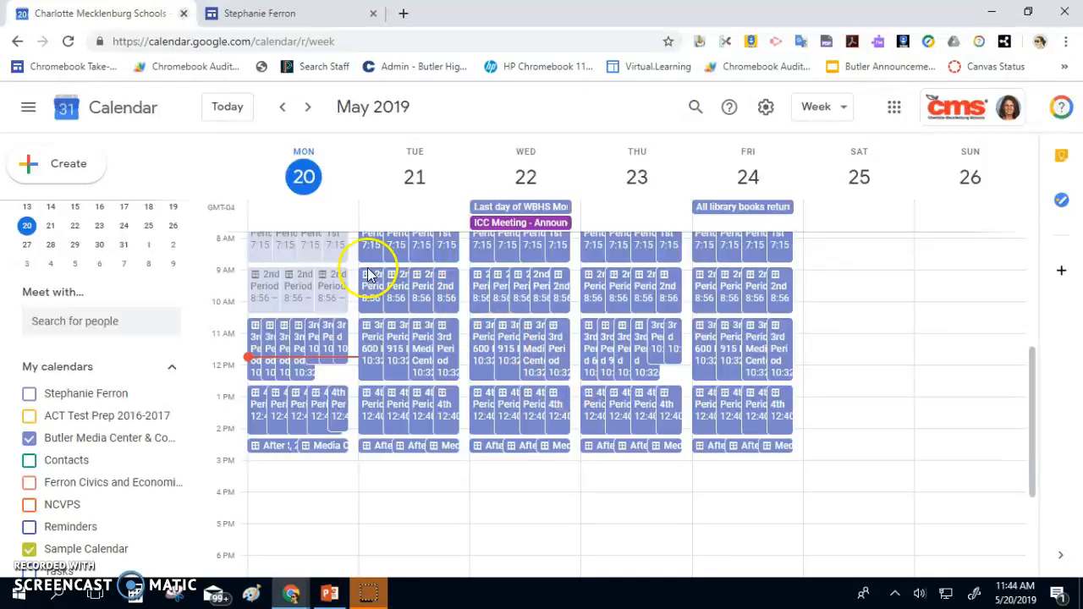
click(30, 438)
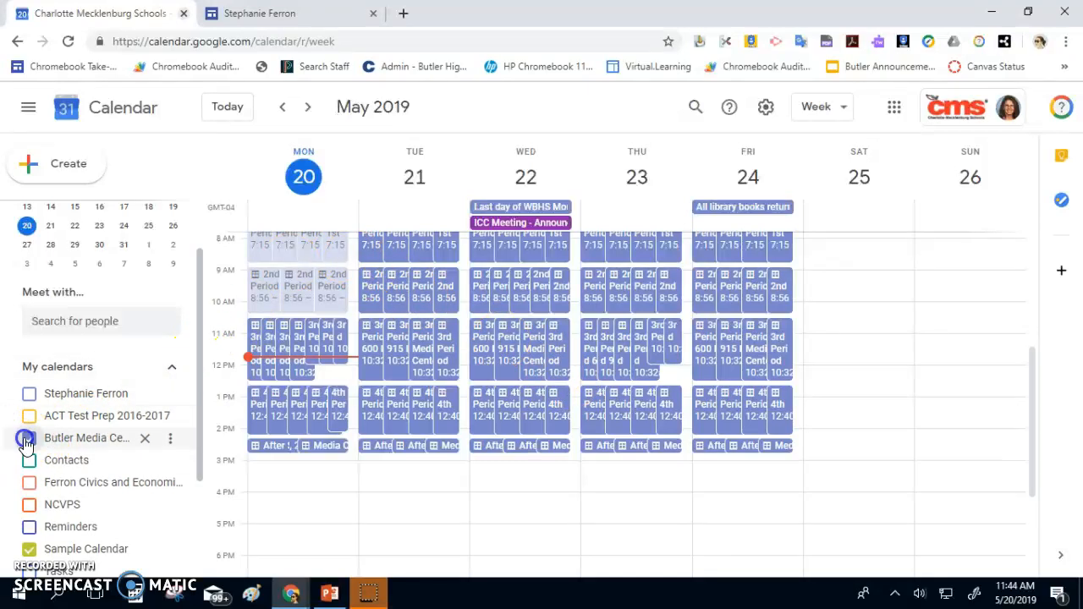
scroll(34, 440, down, 2)
scroll(51, 279, up, 2)
scroll(51, 330, down, 2)
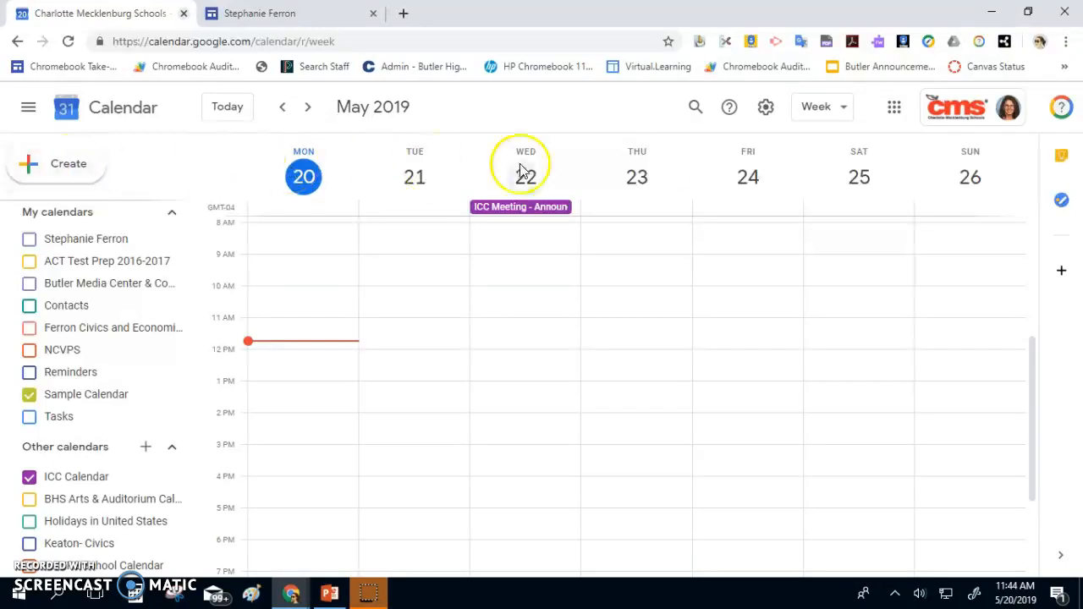
click(842, 108)
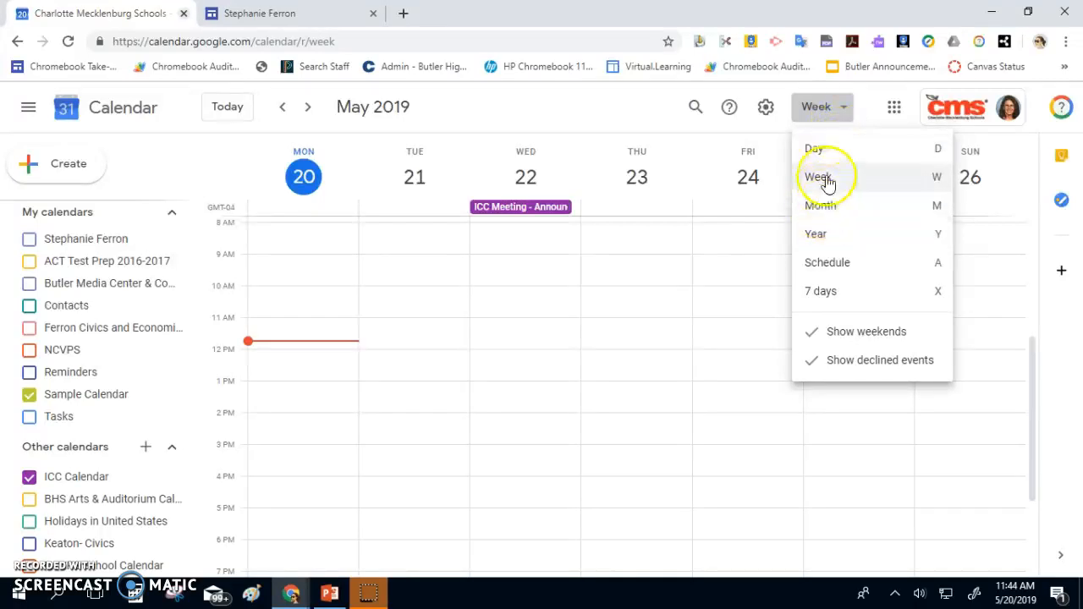
click(70, 163)
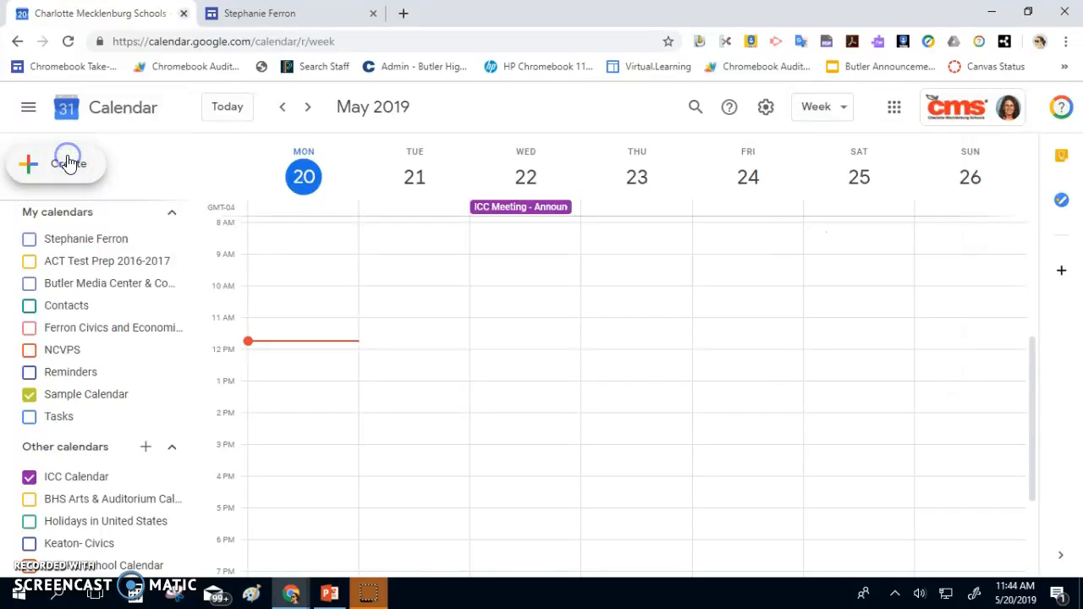
Start a new Sample Calendar entry titled "1st Period first 30 min. Tables" and make it appointment slots.
click(61, 170)
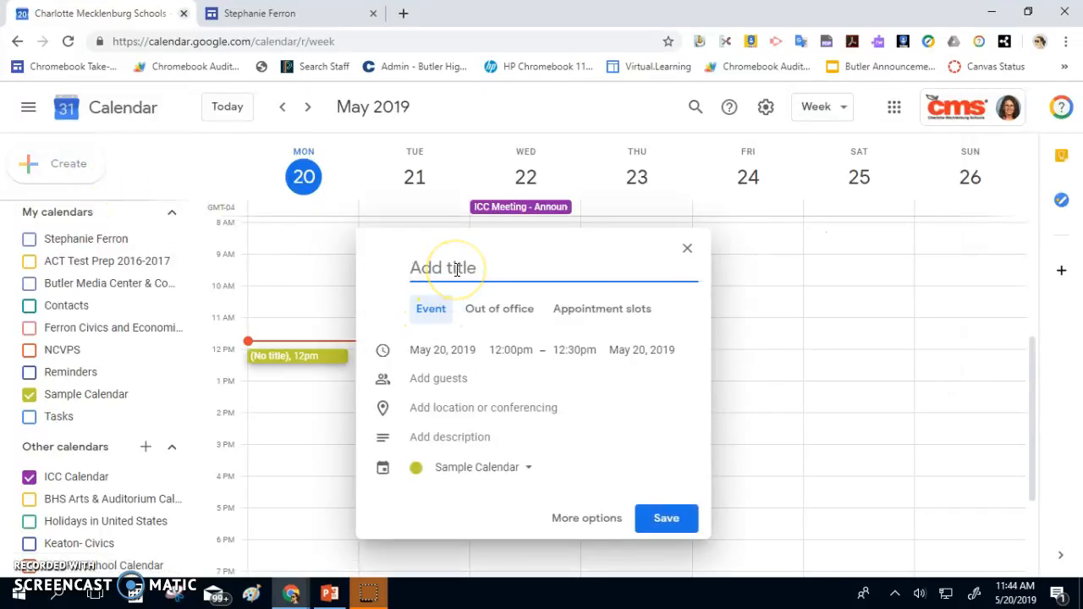
text(1st Period)
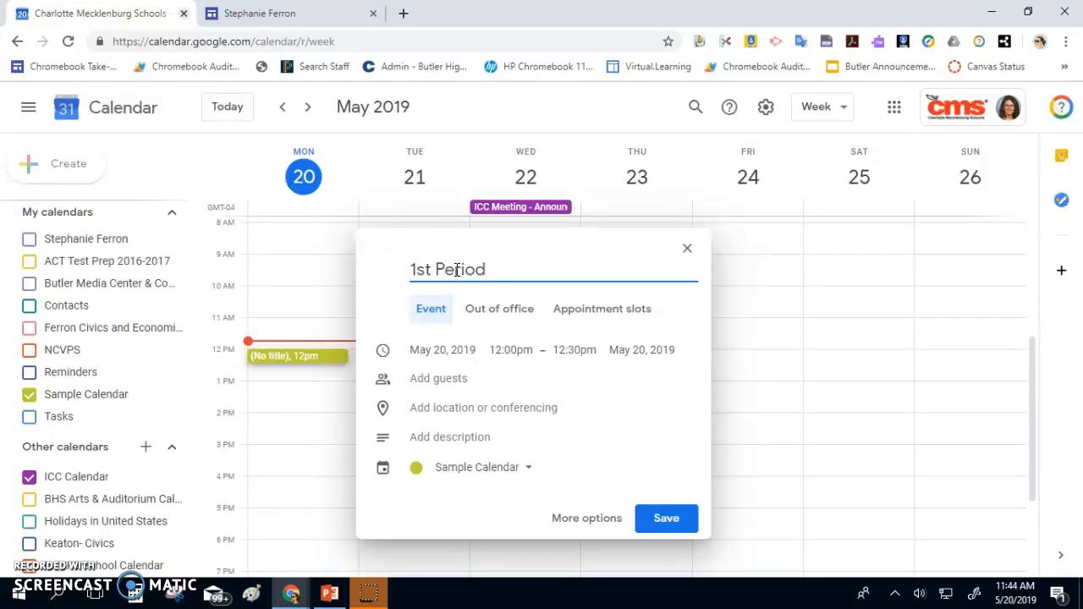
text( first 30 min. Tables)
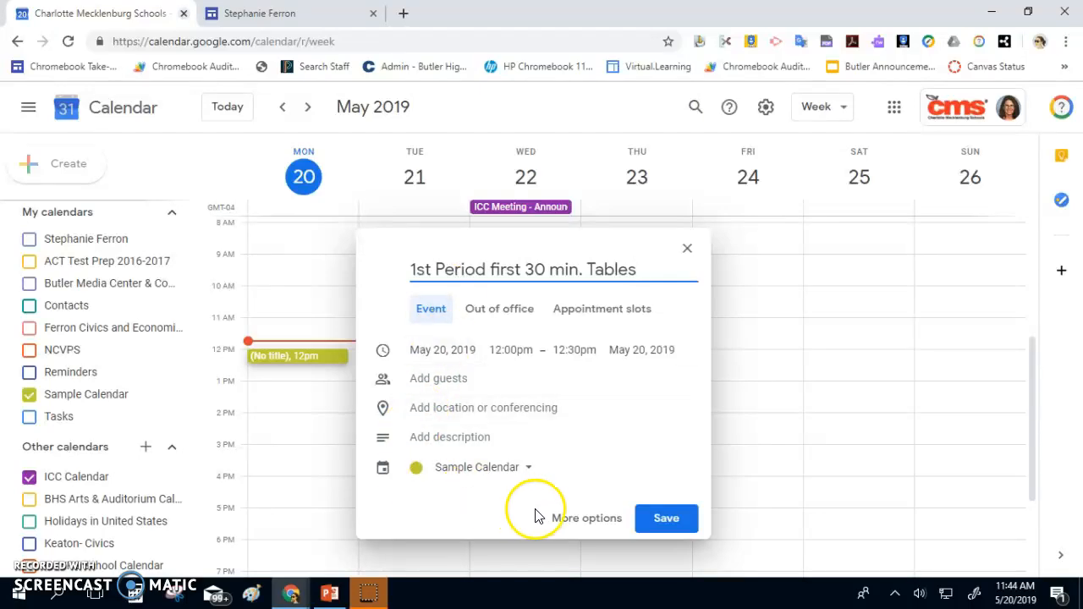
click(620, 310)
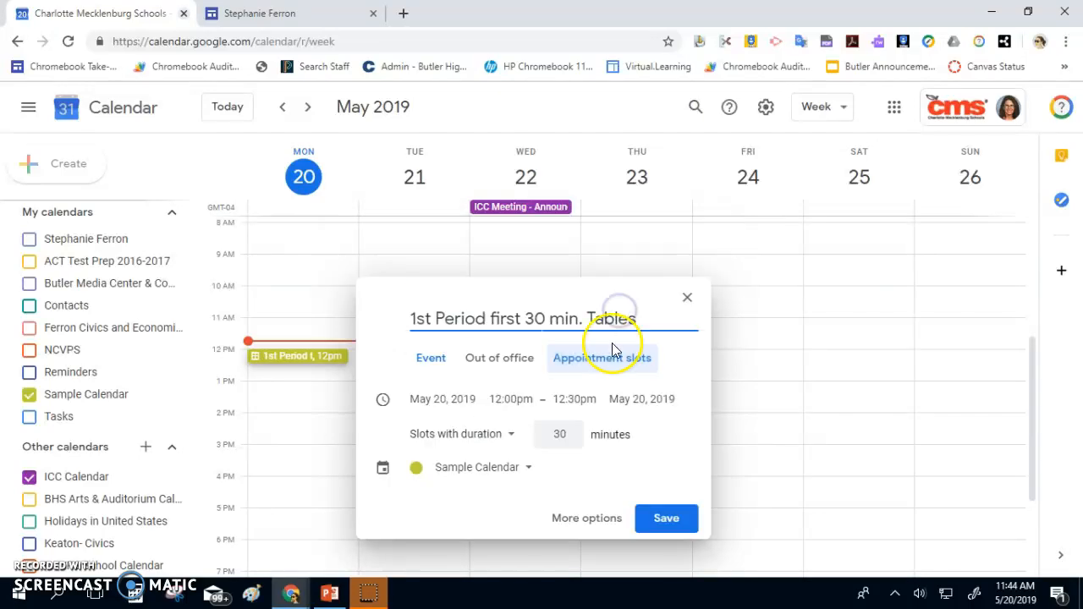
In the entry's full options, set a custom weekly recurrence on Monday through Friday.
click(574, 520)
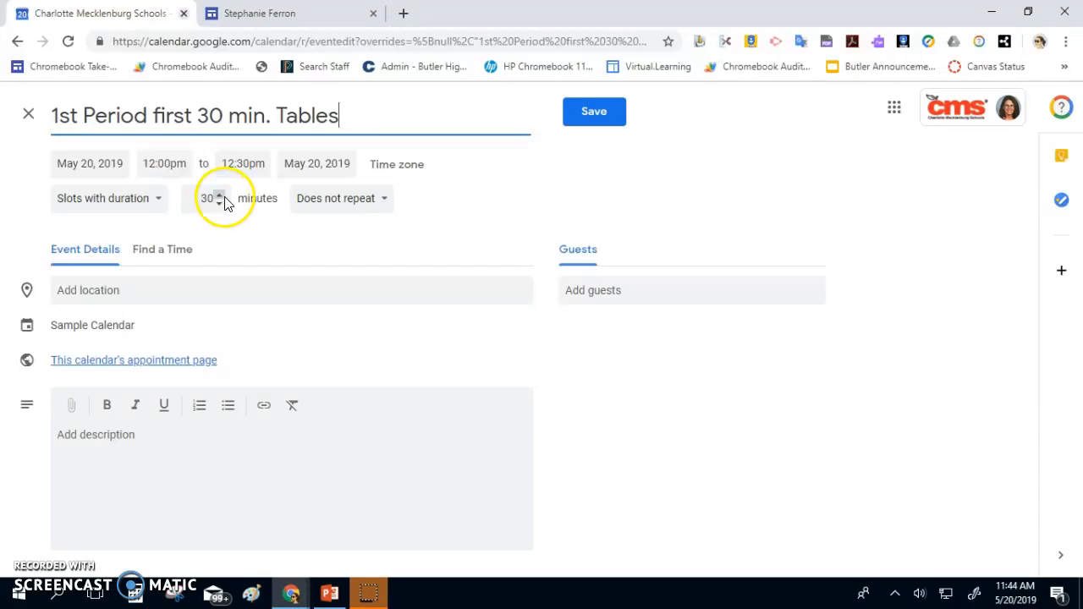
click(325, 206)
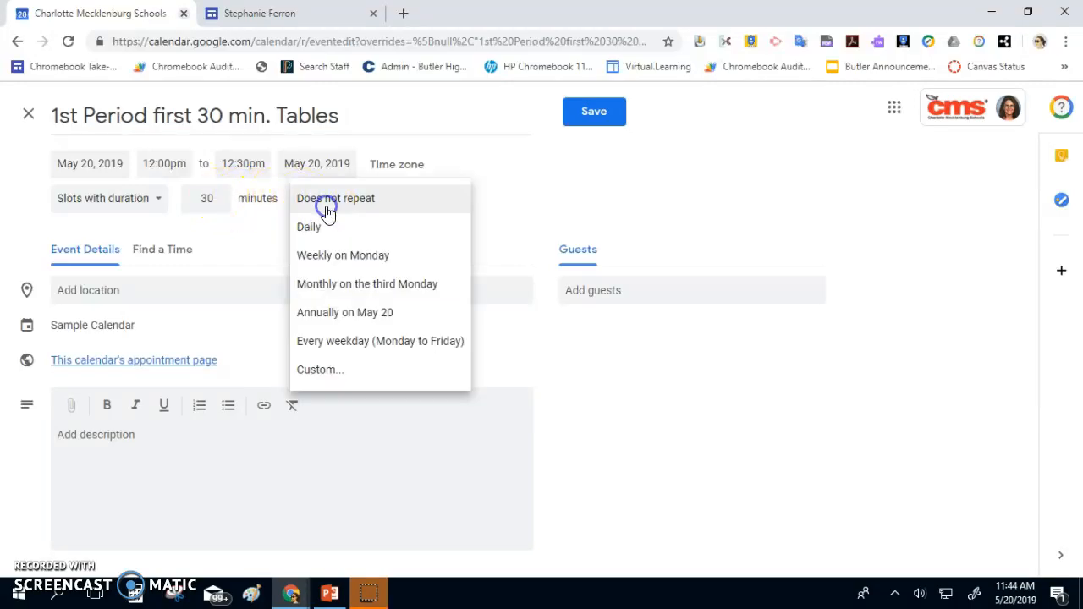
click(342, 375)
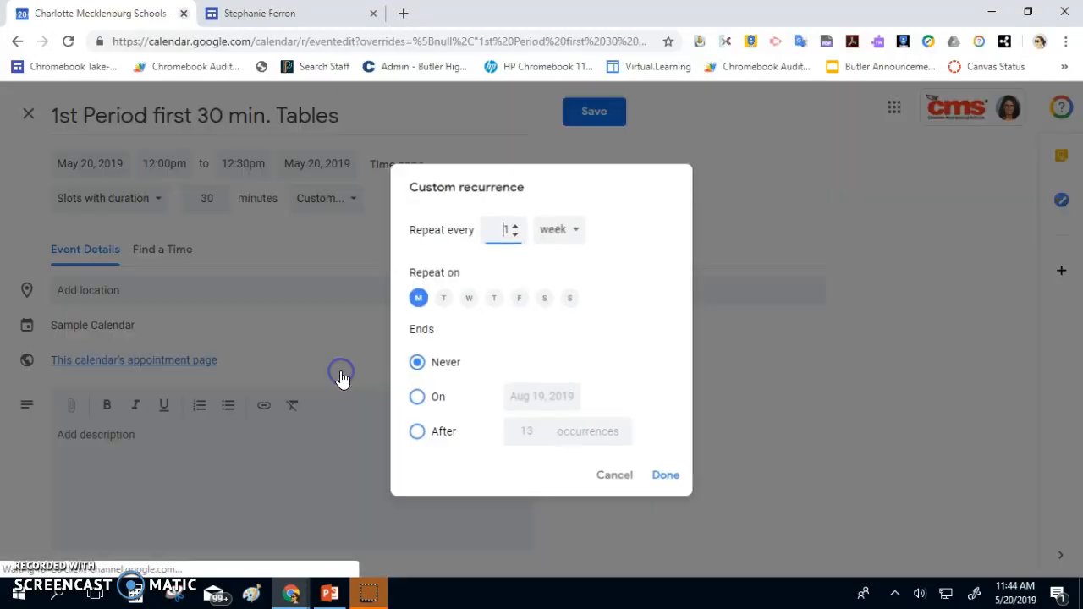
click(442, 298)
click(468, 301)
click(493, 299)
click(517, 301)
Set the recurrence to end on Jun 10, 2020 and apply it to the entry.
click(415, 397)
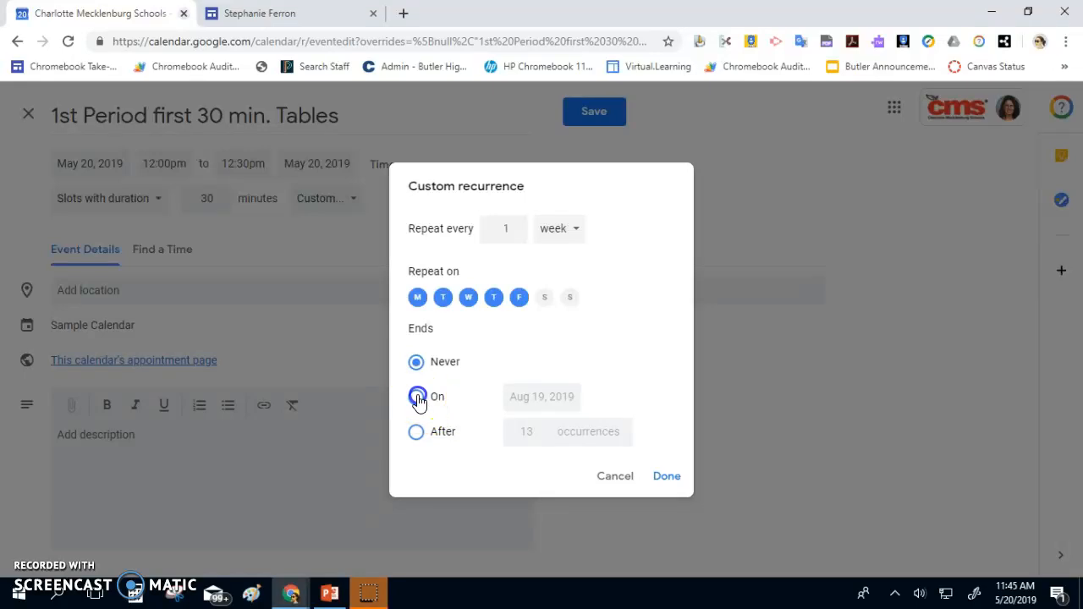
click(548, 400)
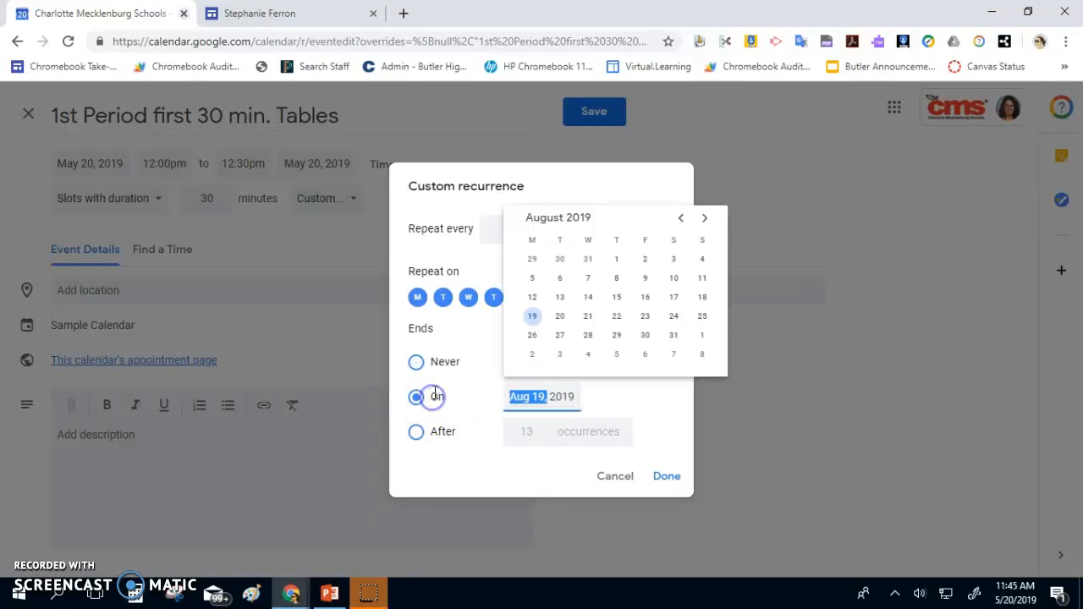
click(704, 220)
click(704, 220)
click(705, 220)
click(704, 220)
click(704, 220)
click(705, 220)
click(704, 220)
click(704, 220)
click(704, 221)
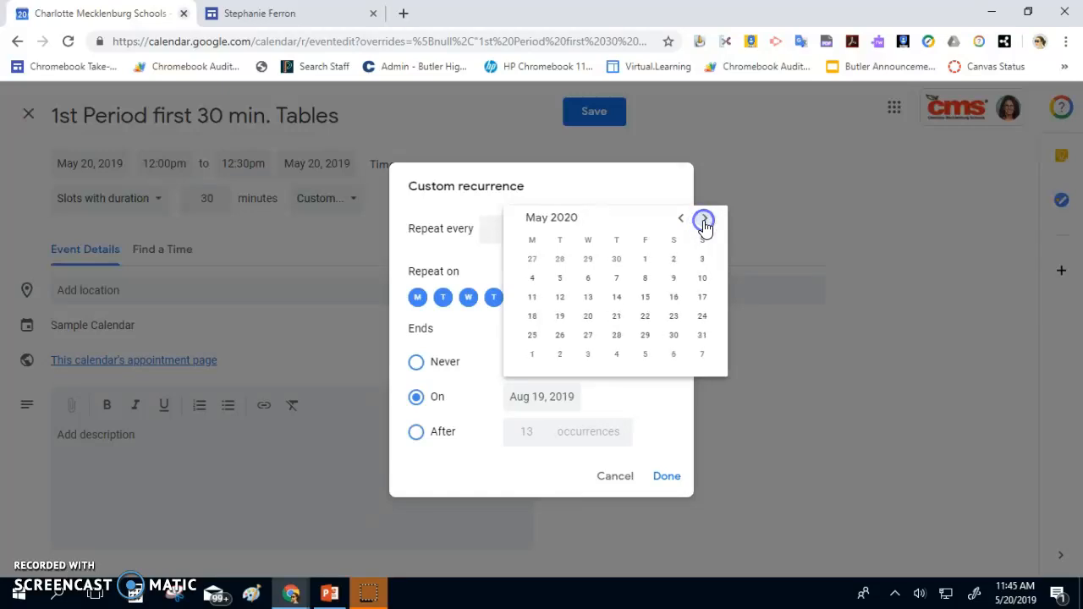
click(704, 220)
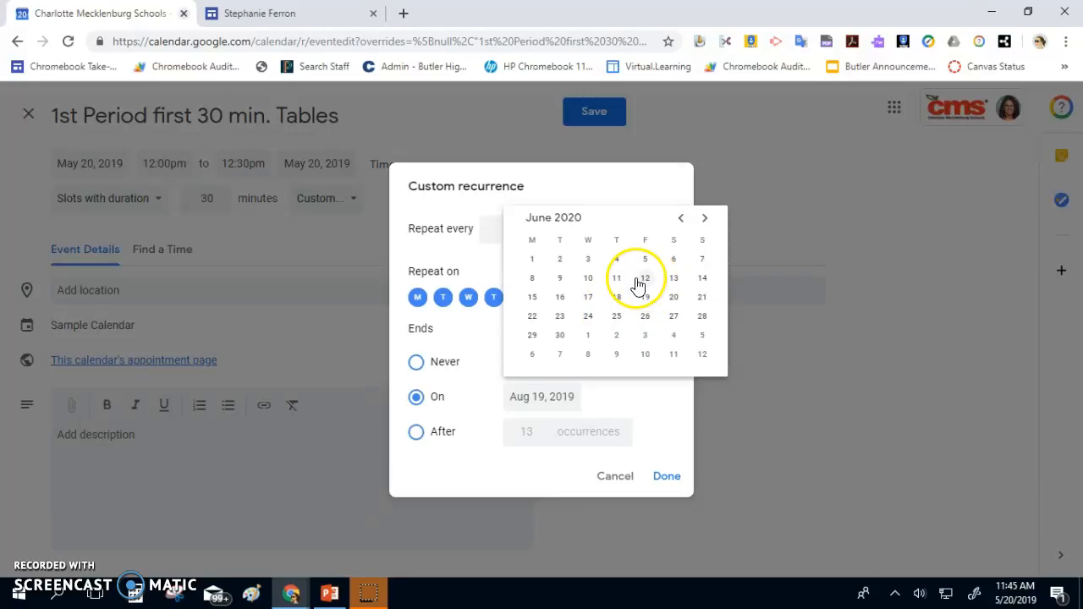
click(588, 280)
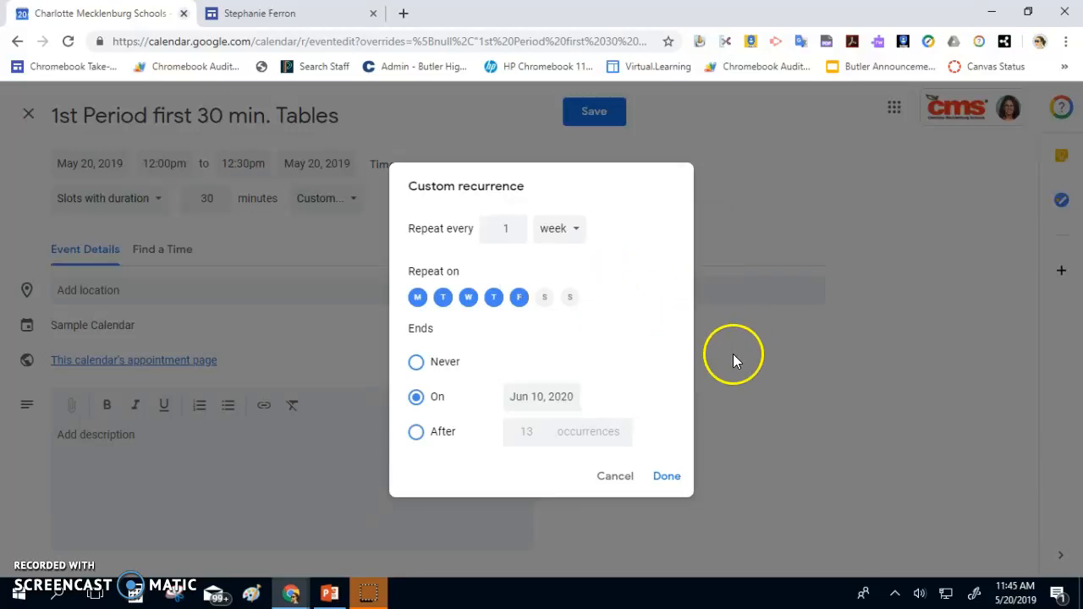
click(677, 484)
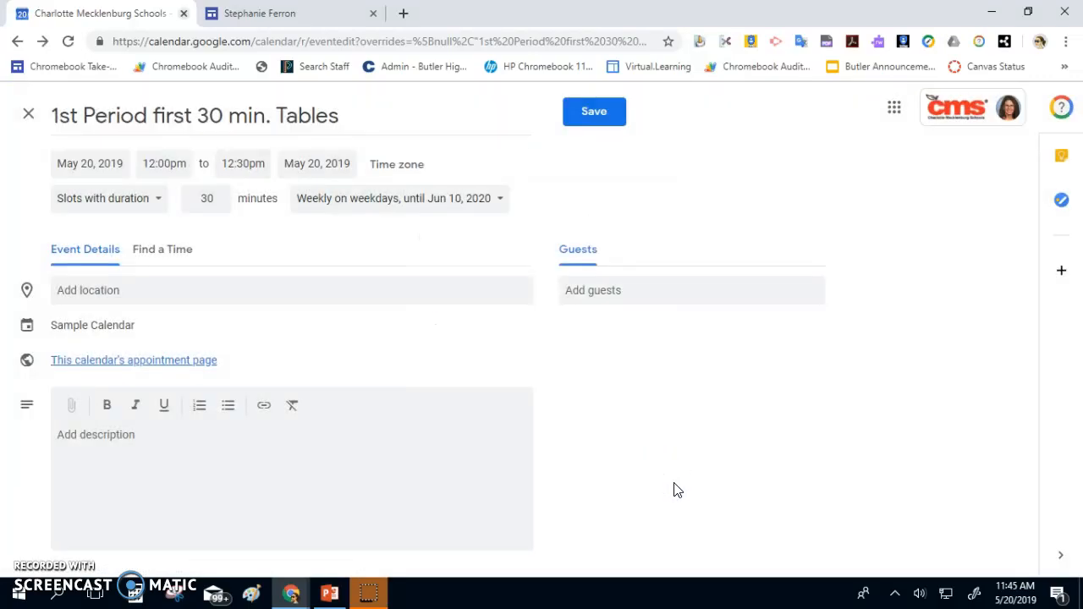
Open this calendar's appointment page and select its full web address.
click(147, 366)
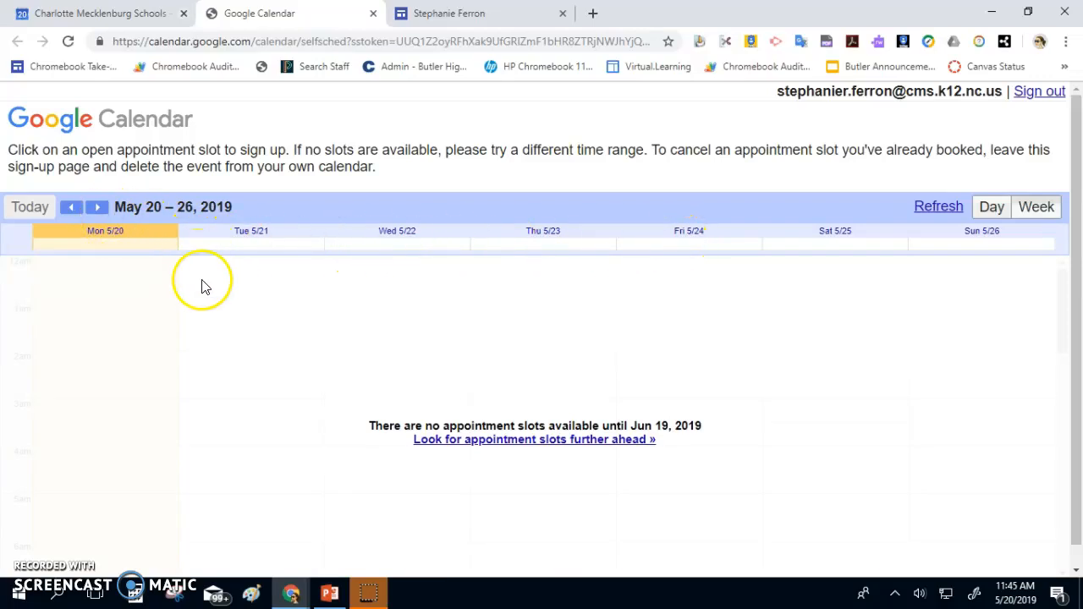
click(321, 42)
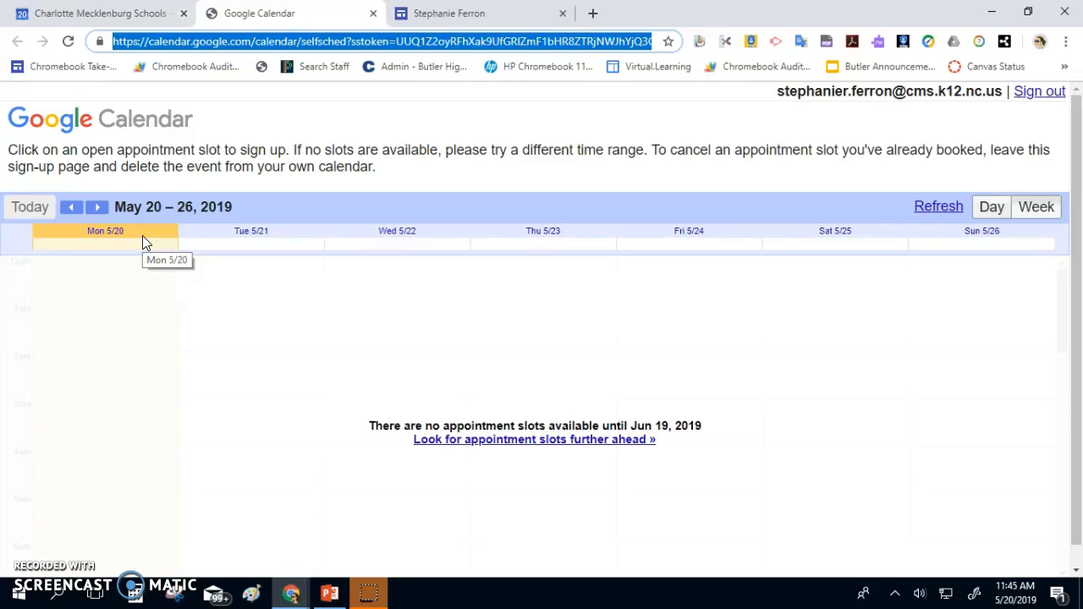
Save the recurring appointment-slots entry and reload the appointment page.
click(108, 17)
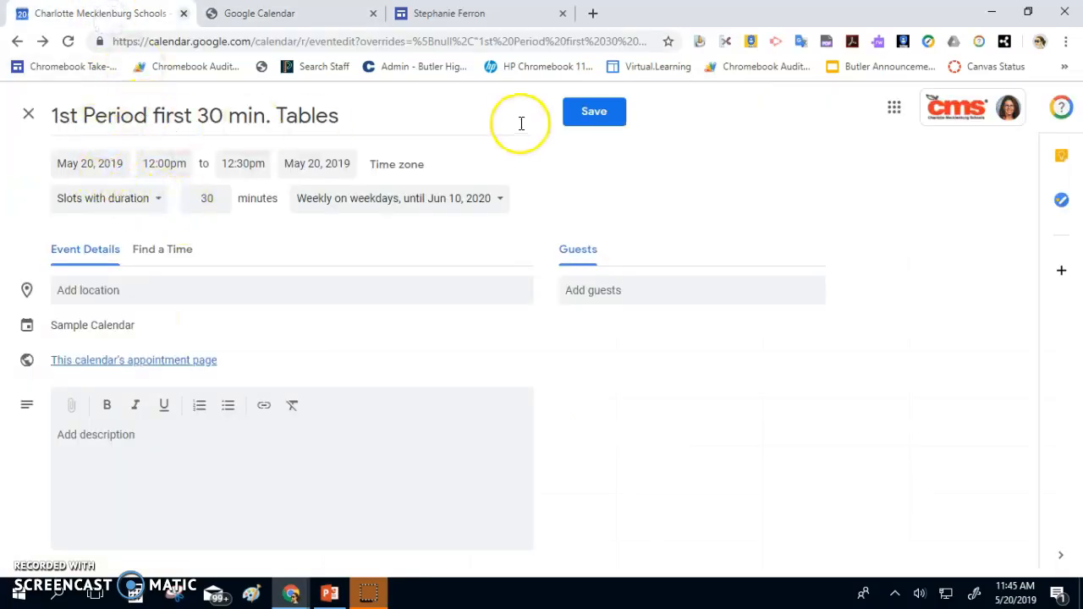
click(594, 113)
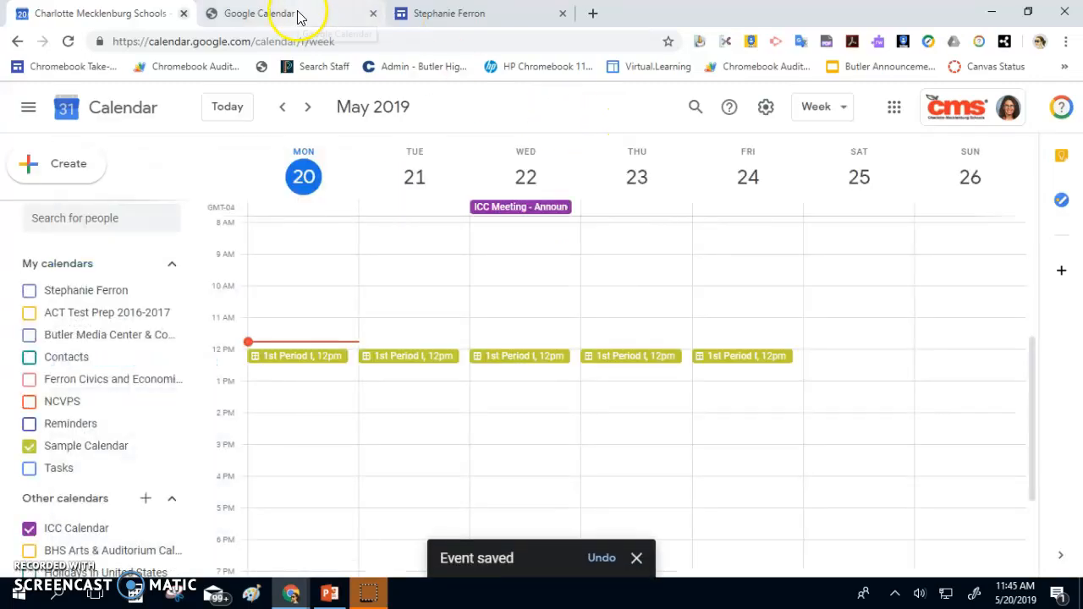
click(296, 15)
click(69, 41)
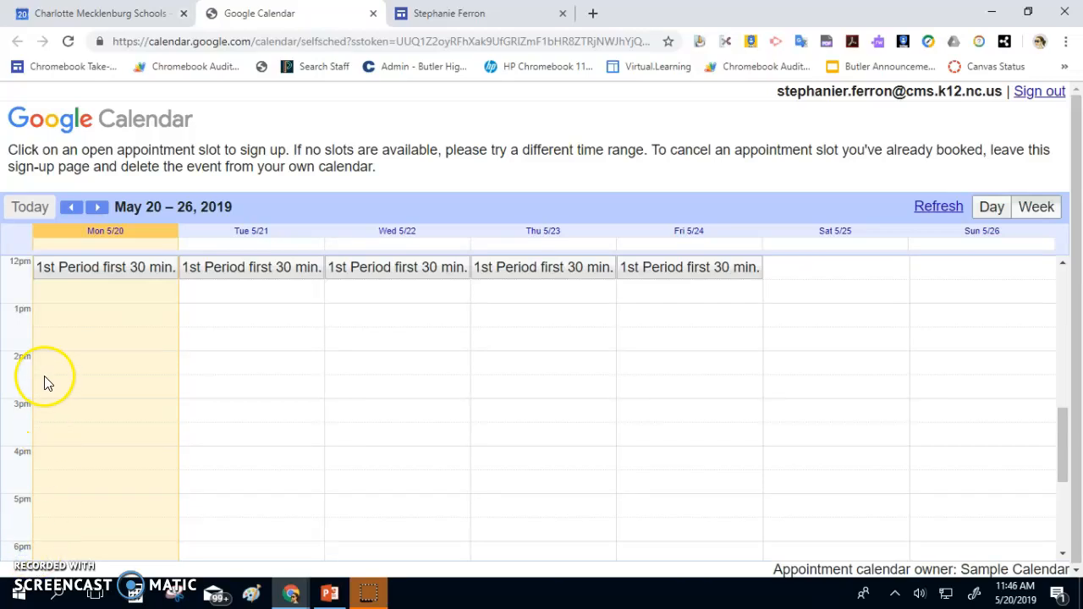
Open the booking form for the Friday, May 24, 12:00pm slot, view its fields, and cancel the booking.
click(711, 271)
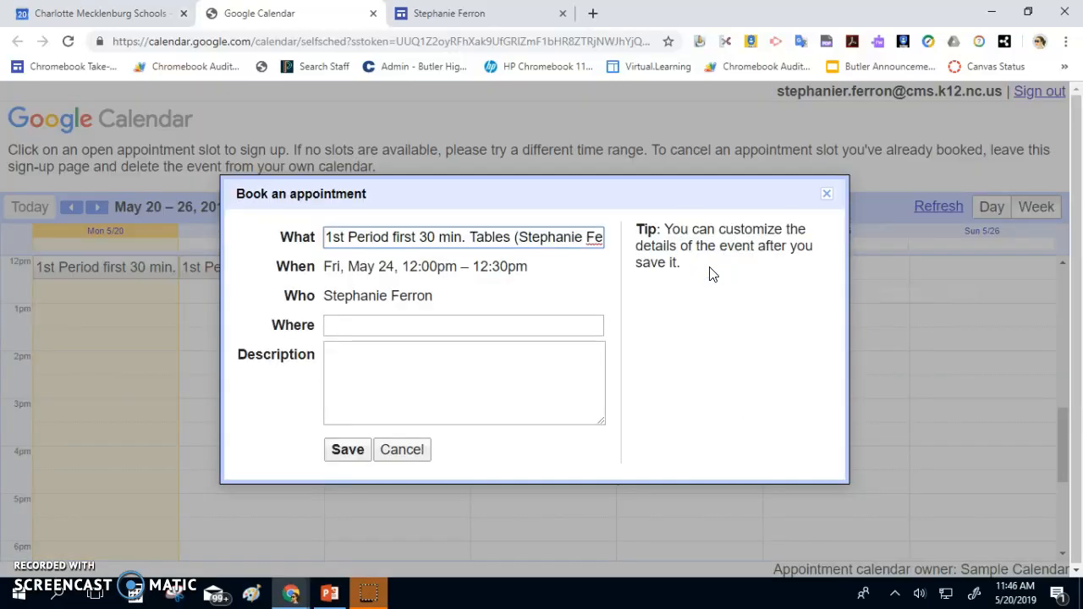
click(347, 453)
click(348, 451)
click(371, 397)
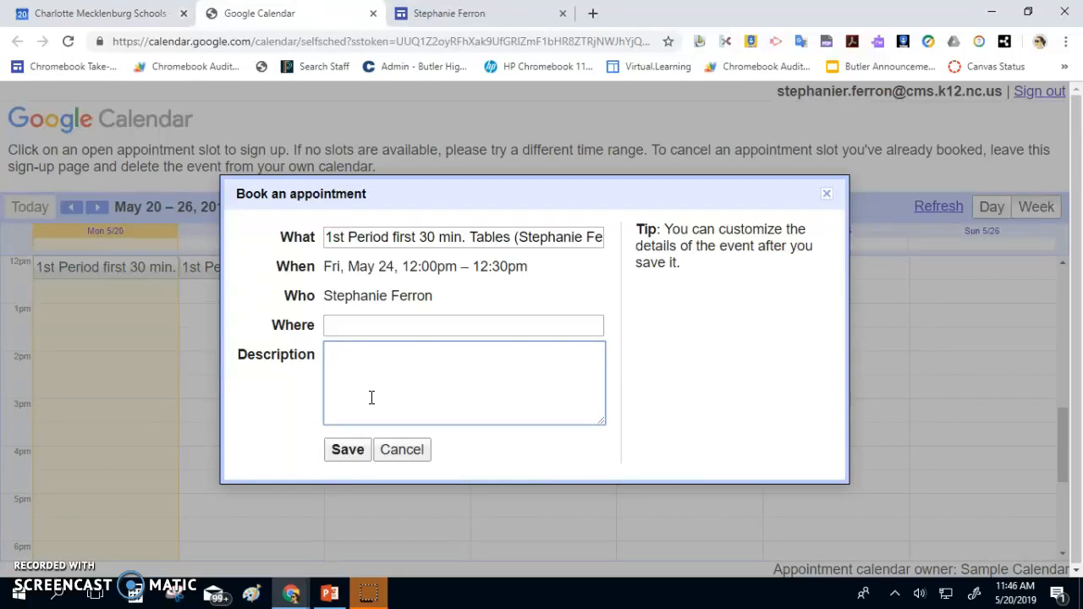
click(401, 449)
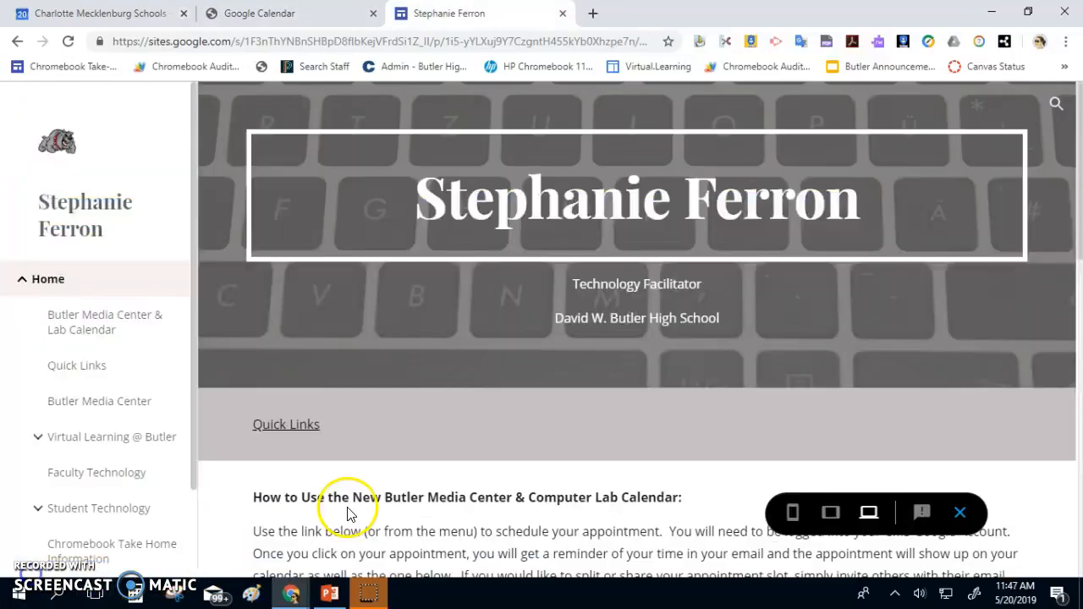
On the staff website, examine the embedded Butler Media Center & Computer Labs calendar and the May 2 Senior Assembly event's details.
scroll(352, 510, down, 7)
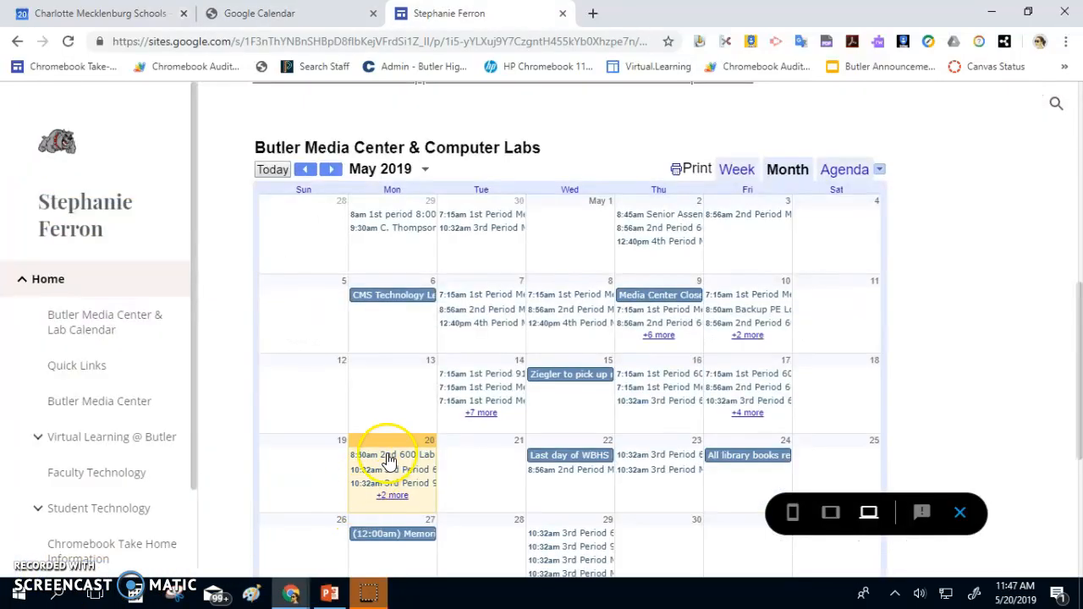
scroll(431, 399, down, 1)
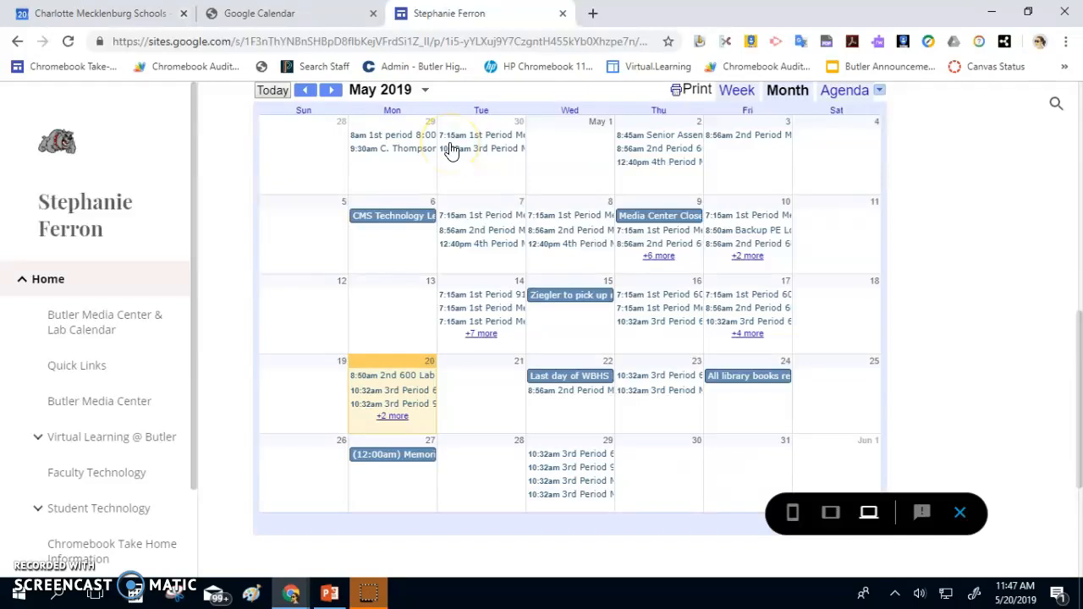
scroll(452, 235, up, 1)
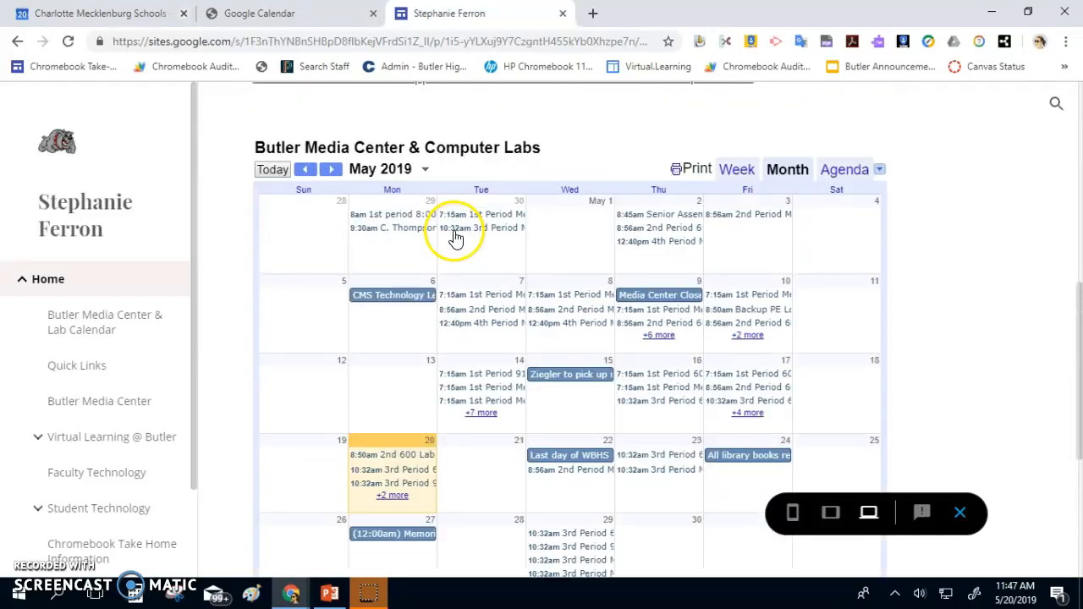
click(628, 217)
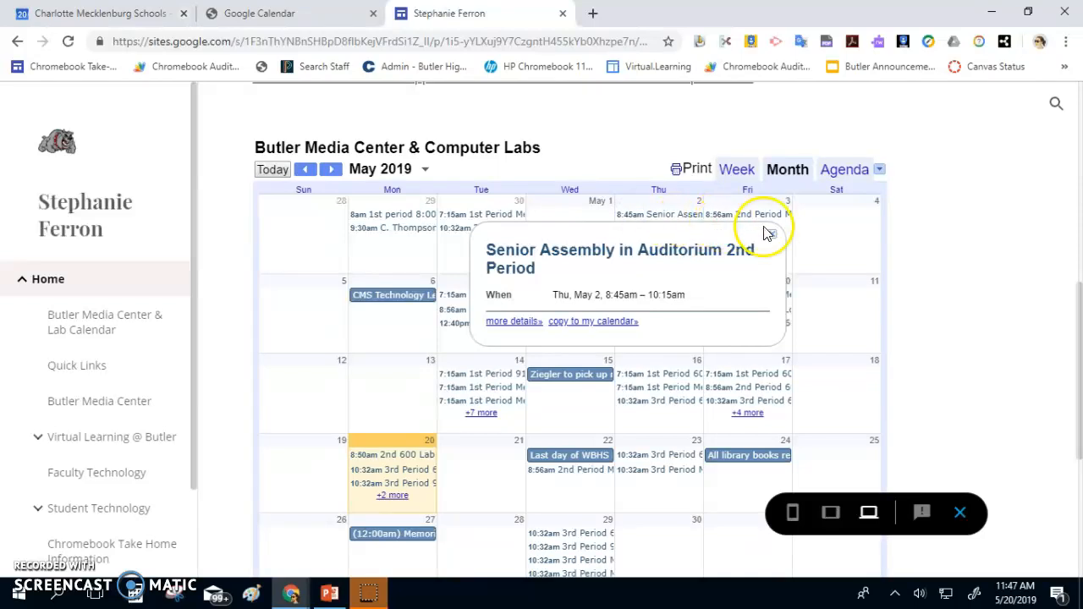
scroll(770, 237, up, 1)
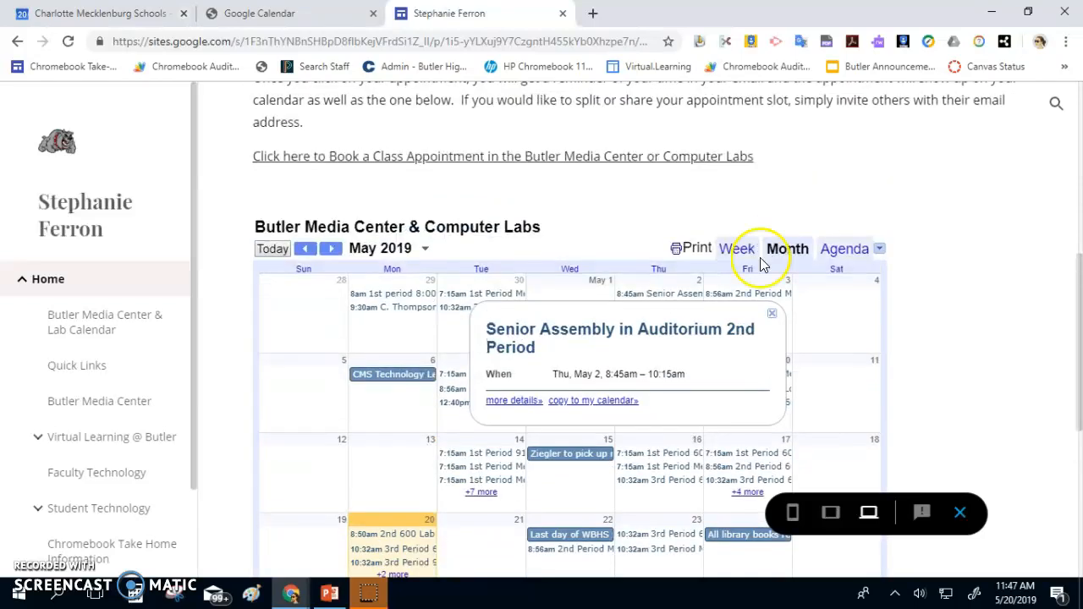
click(771, 319)
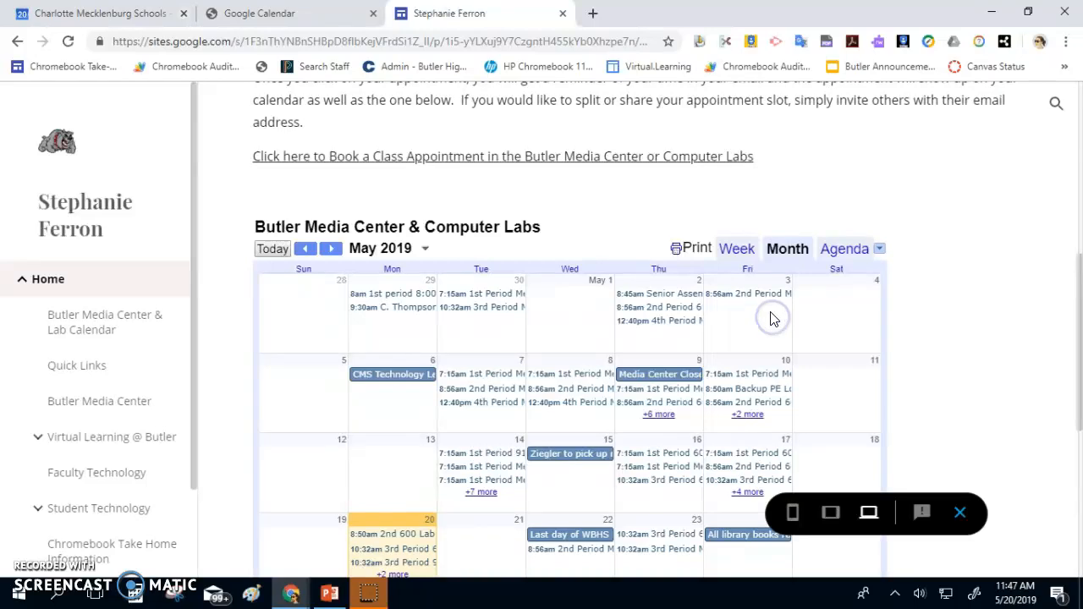
Open the class appointment booking page linked on the staff website and examine the media center and lab slots for May 20–26, 2019.
click(547, 164)
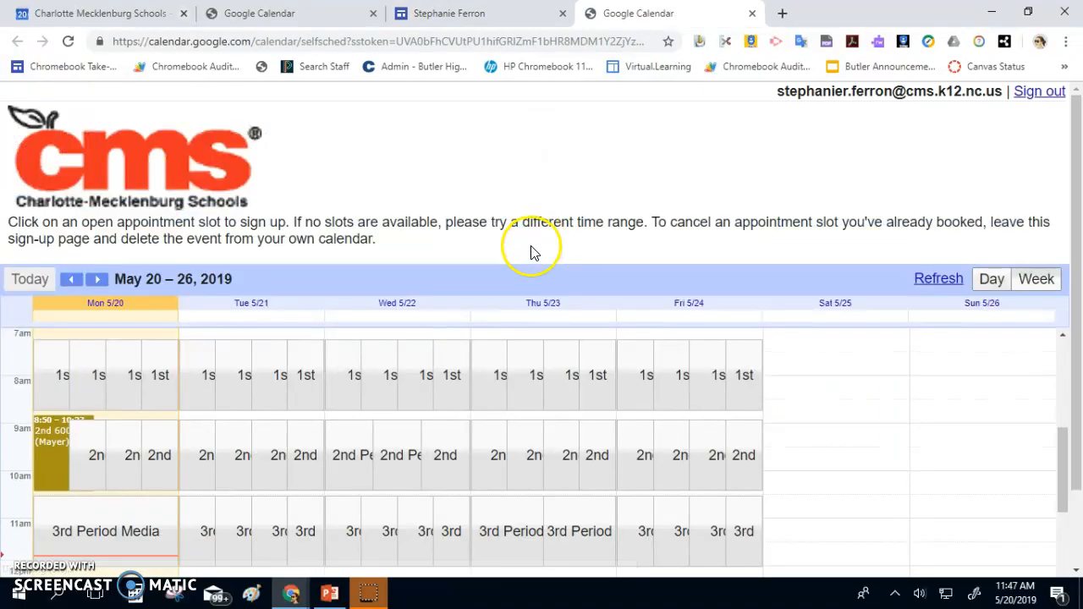
scroll(455, 363, down, 2)
scroll(483, 363, up, 3)
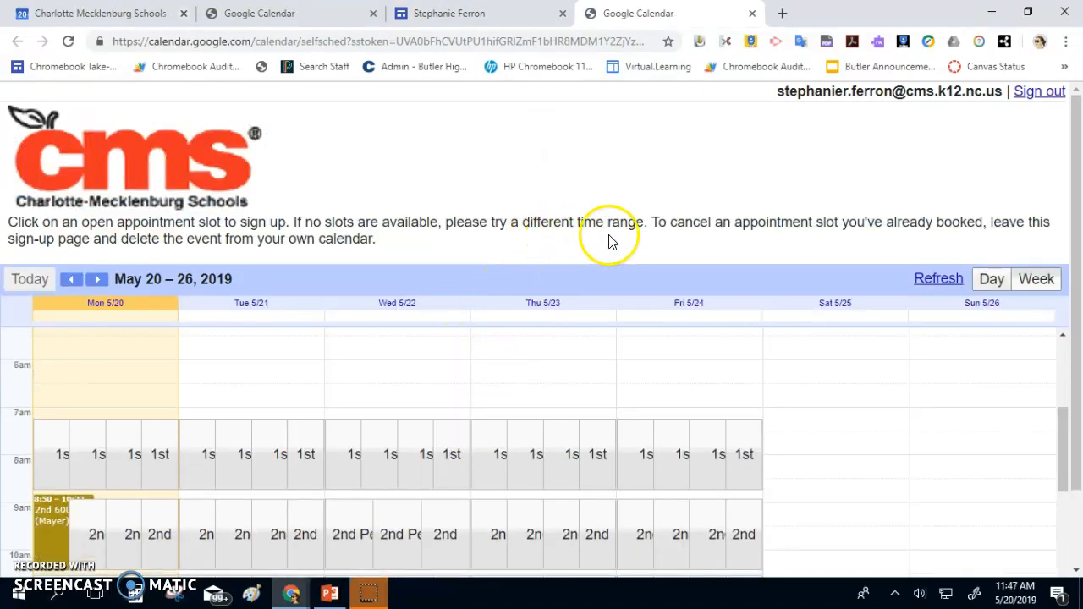
drag(1064, 431, 1067, 475)
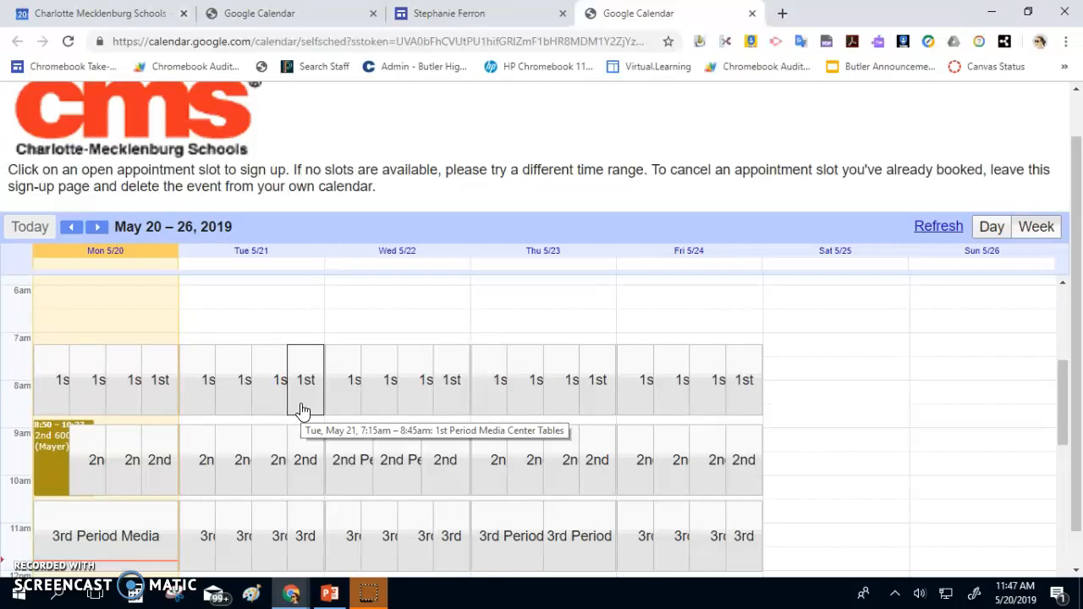
scroll(275, 432, down, 3)
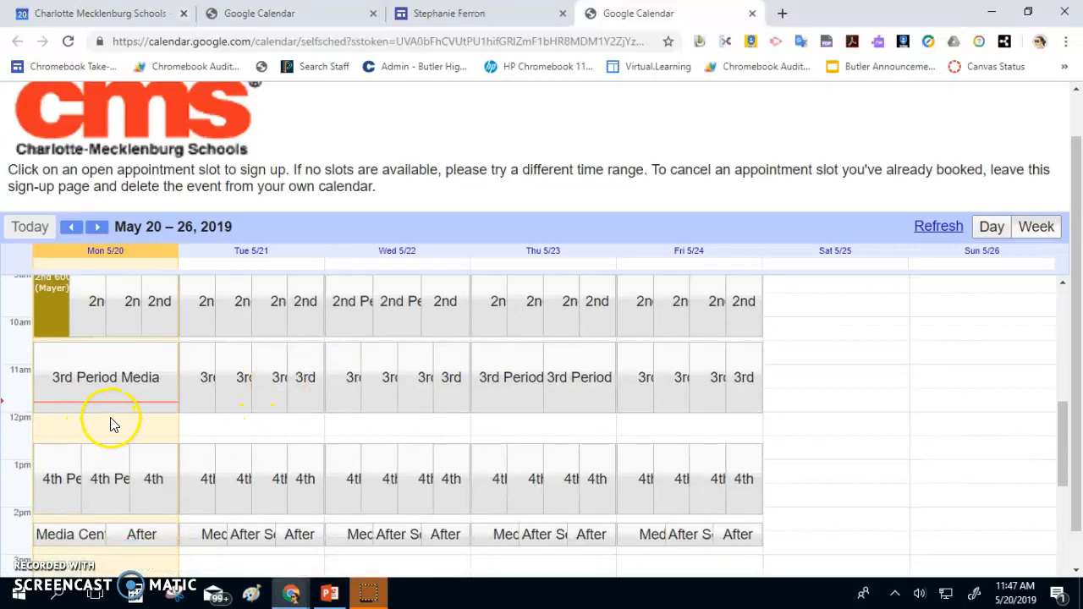
scroll(53, 372, up, 2)
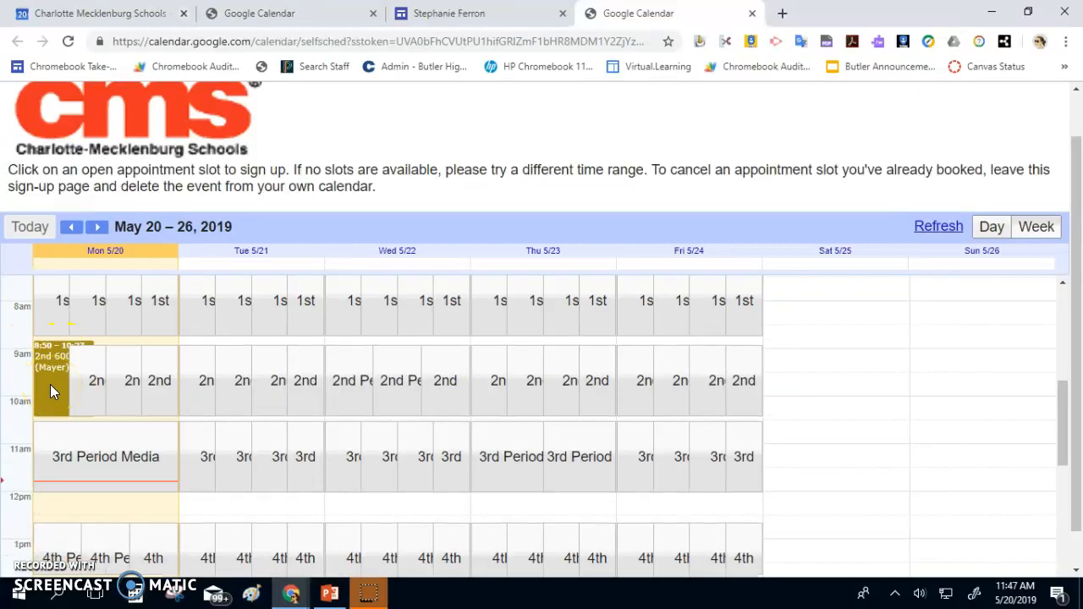
click(466, 12)
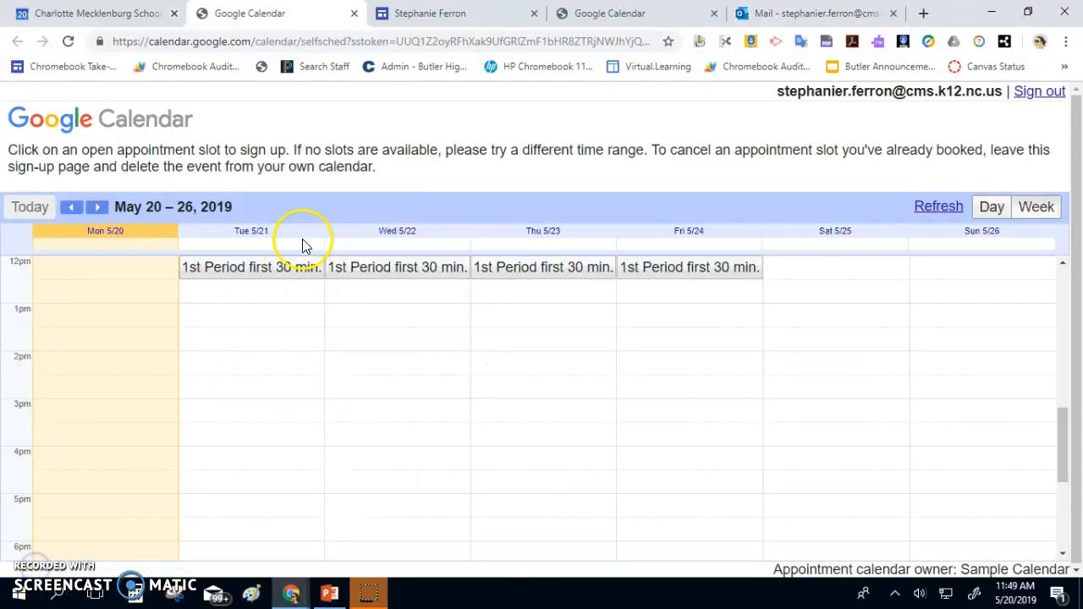
Book the Tuesday, May 21, 12:00pm–12:30pm appointment slot on the sample calendar's booking page and dismiss the confirmation.
click(260, 270)
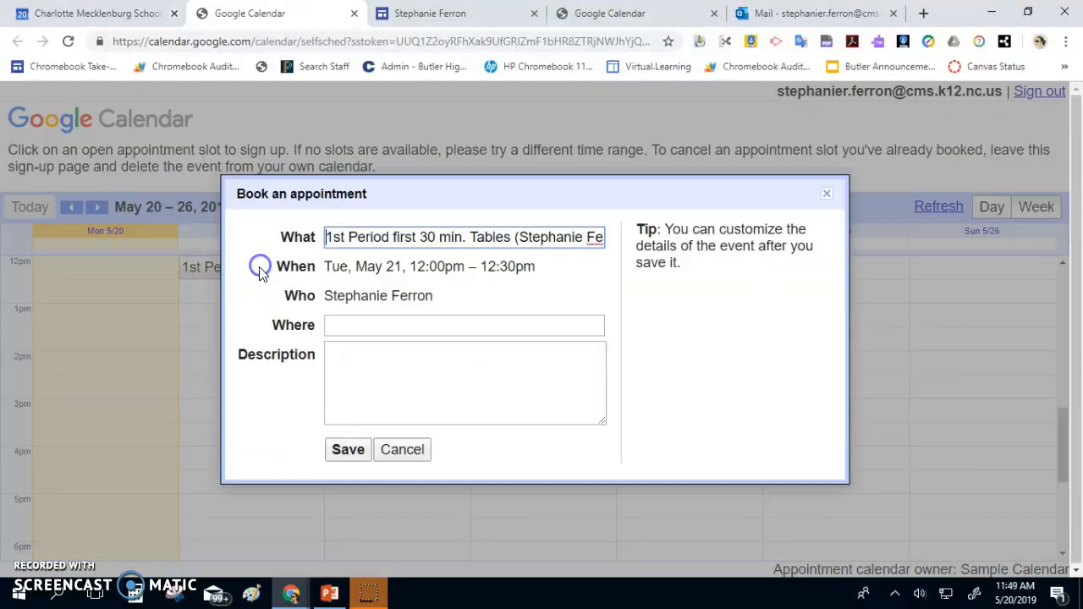
click(343, 450)
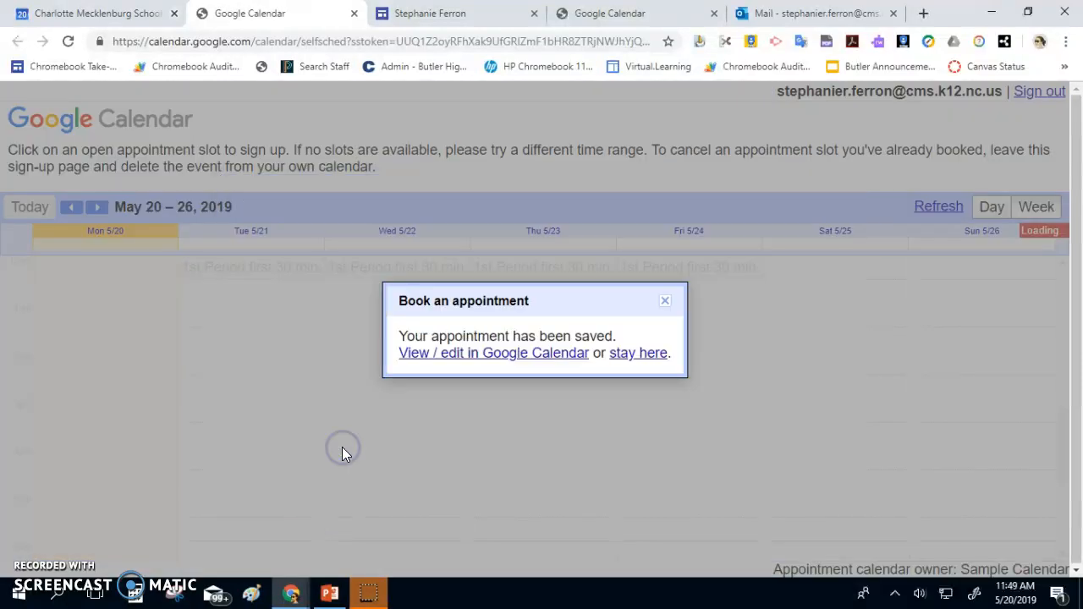
click(667, 303)
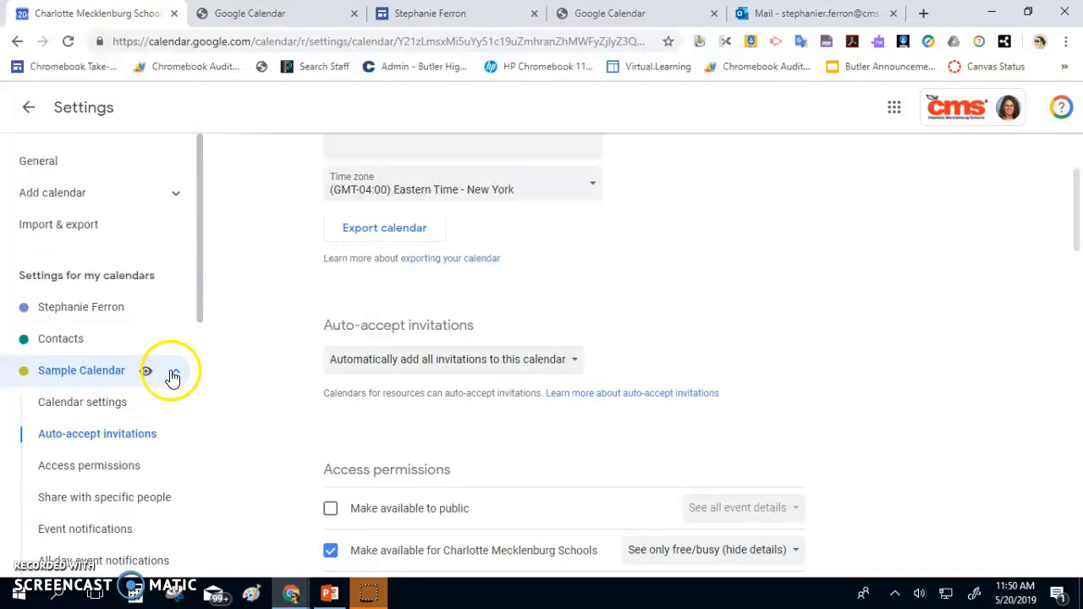
Review the auto-accept invitation options in the Sample Calendar settings.
scroll(589, 381, up, 1)
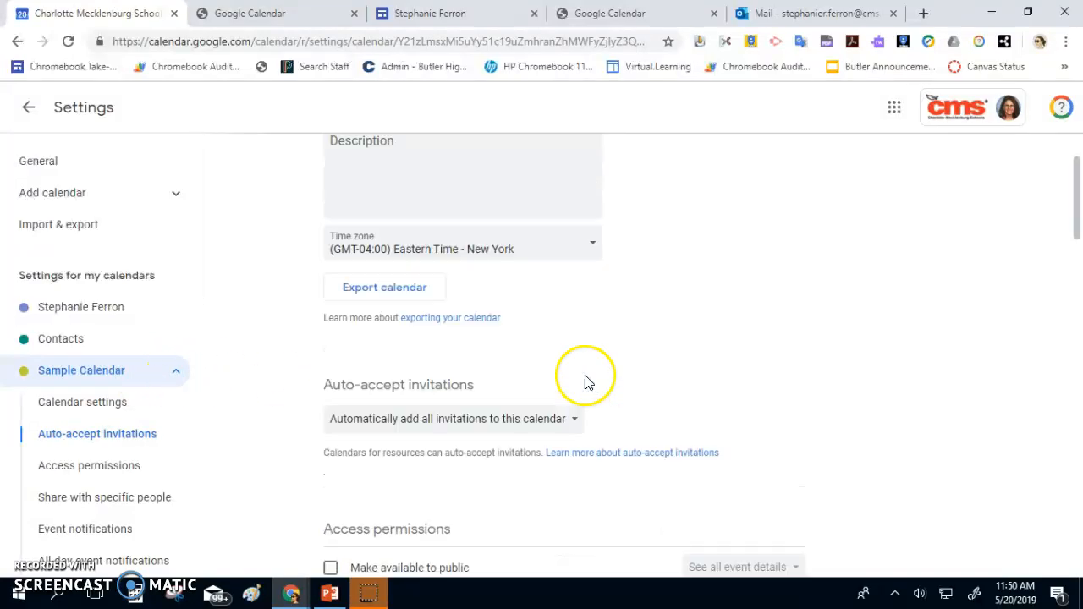
scroll(585, 382, up, 1)
scroll(583, 381, down, 2)
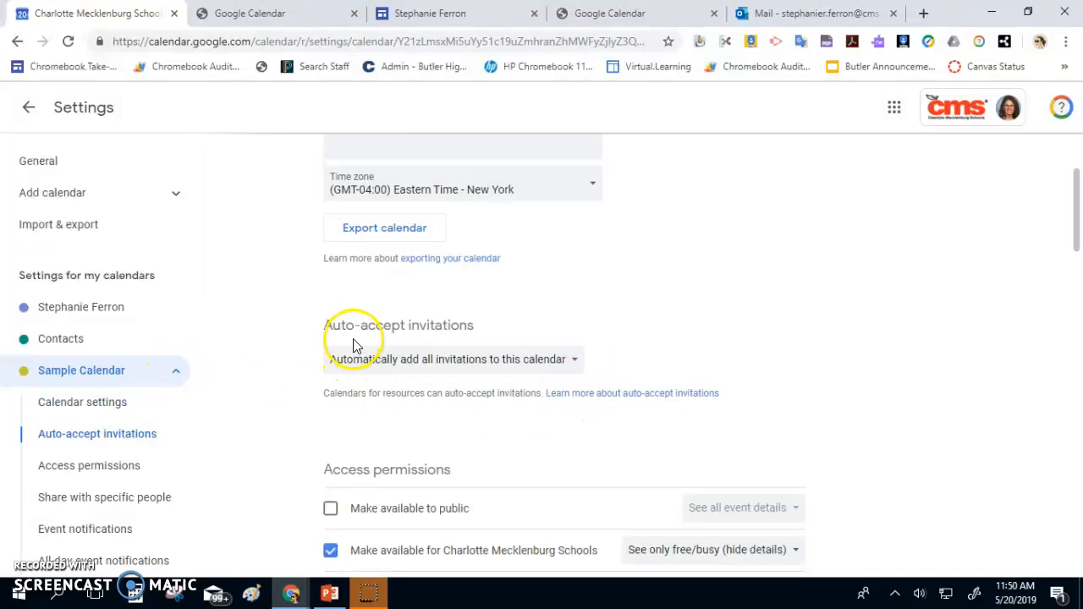
click(559, 366)
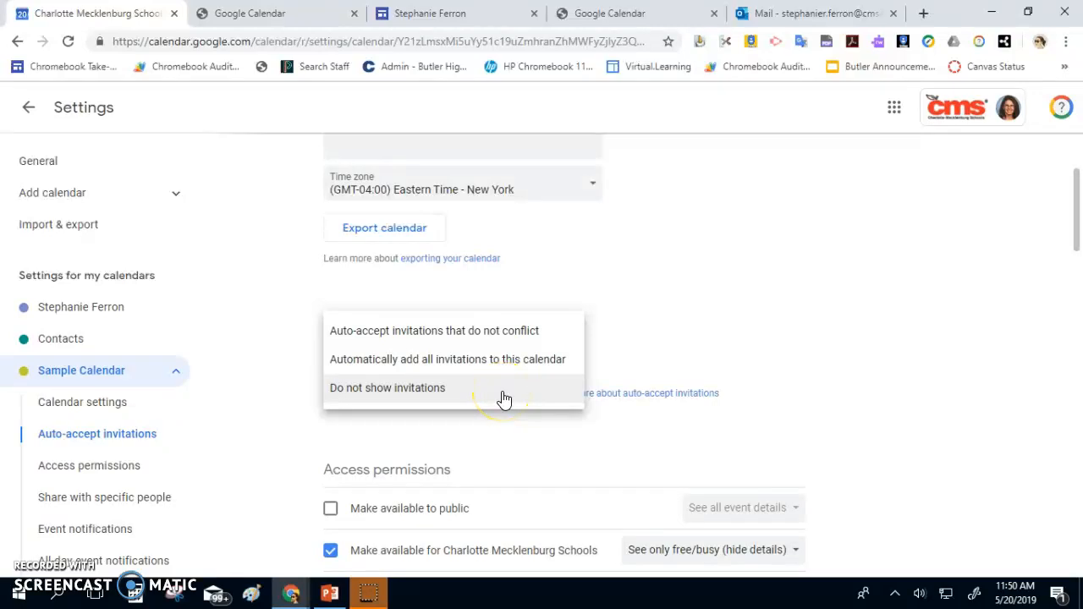
click(635, 356)
Make Sample Calendar available to the public, accept the warning, and choose See all event details as the public access level.
scroll(548, 416, down, 2)
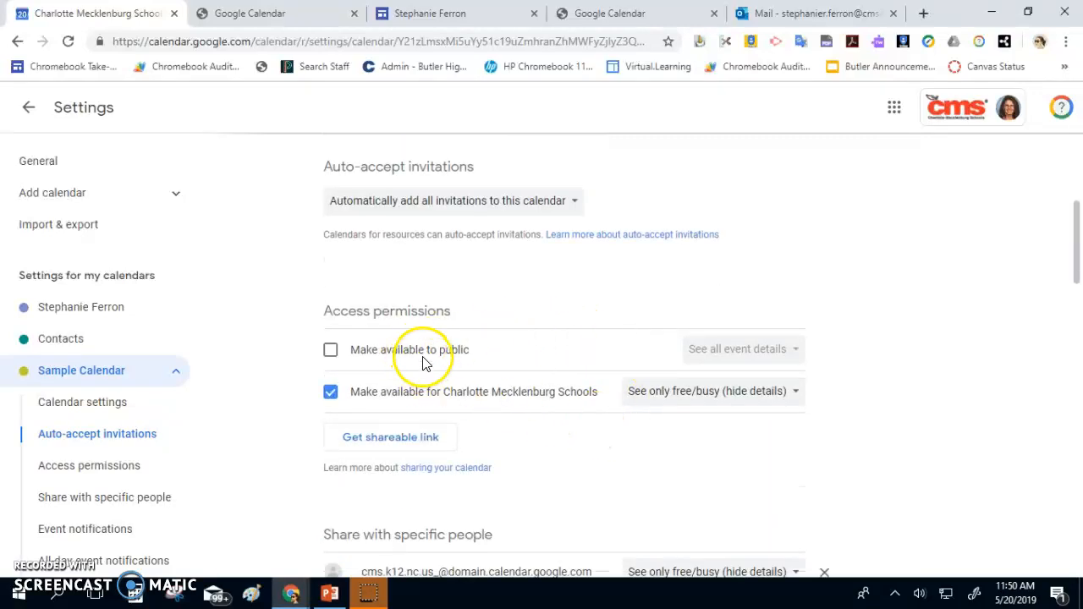
click(331, 351)
click(654, 378)
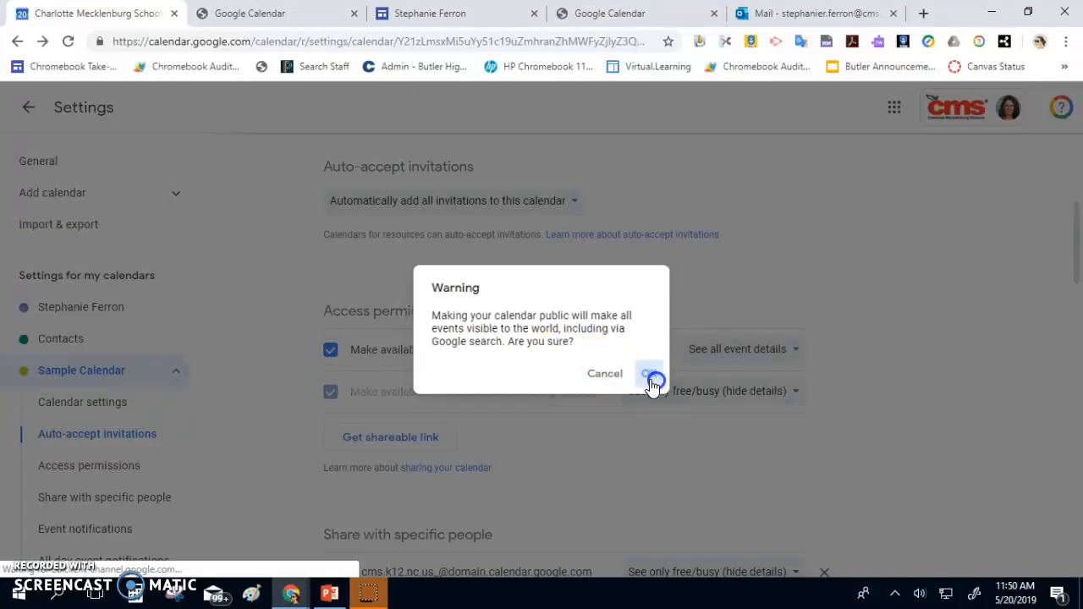
scroll(462, 452, down, 2)
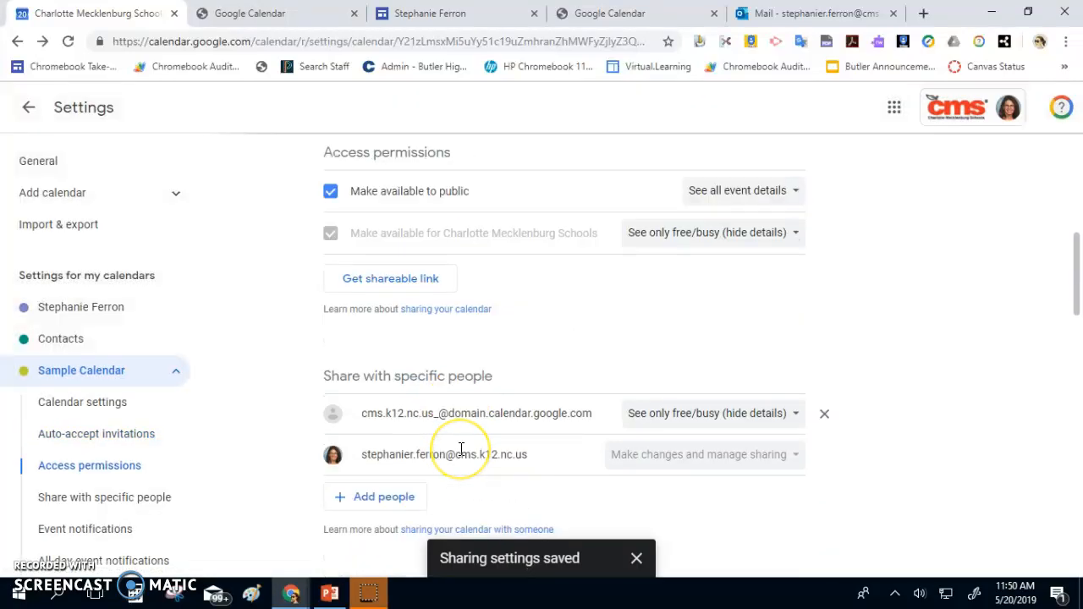
scroll(461, 448, down, 1)
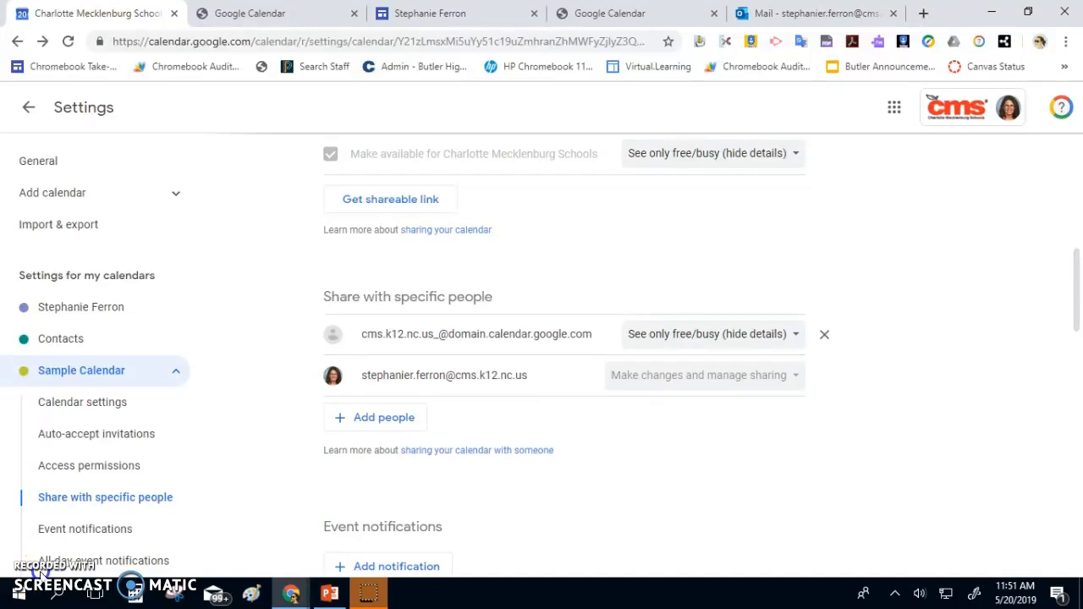
scroll(639, 312, up, 2)
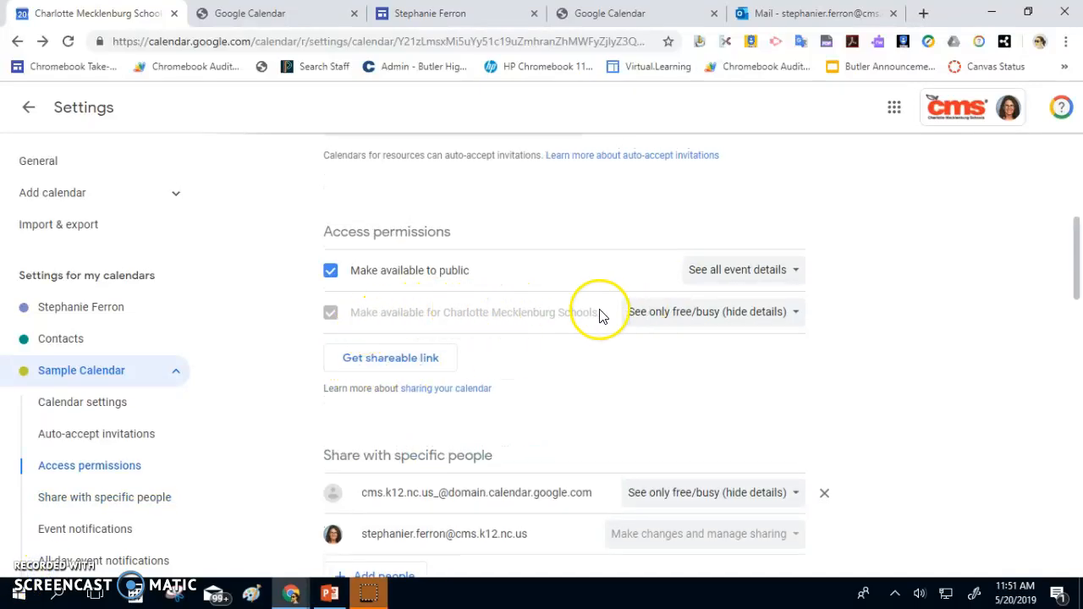
click(676, 318)
click(681, 349)
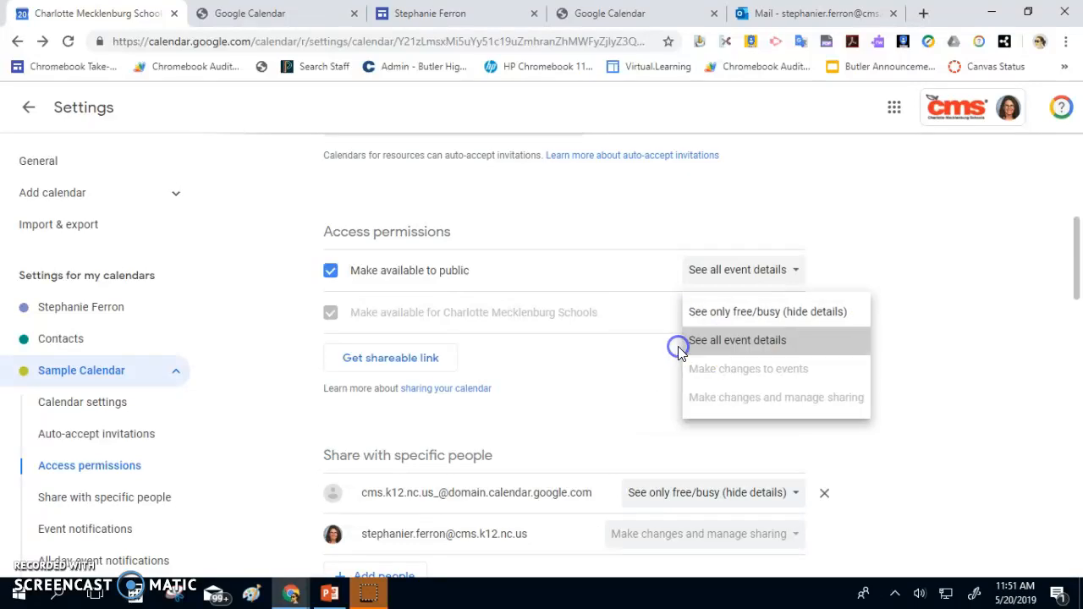
click(697, 348)
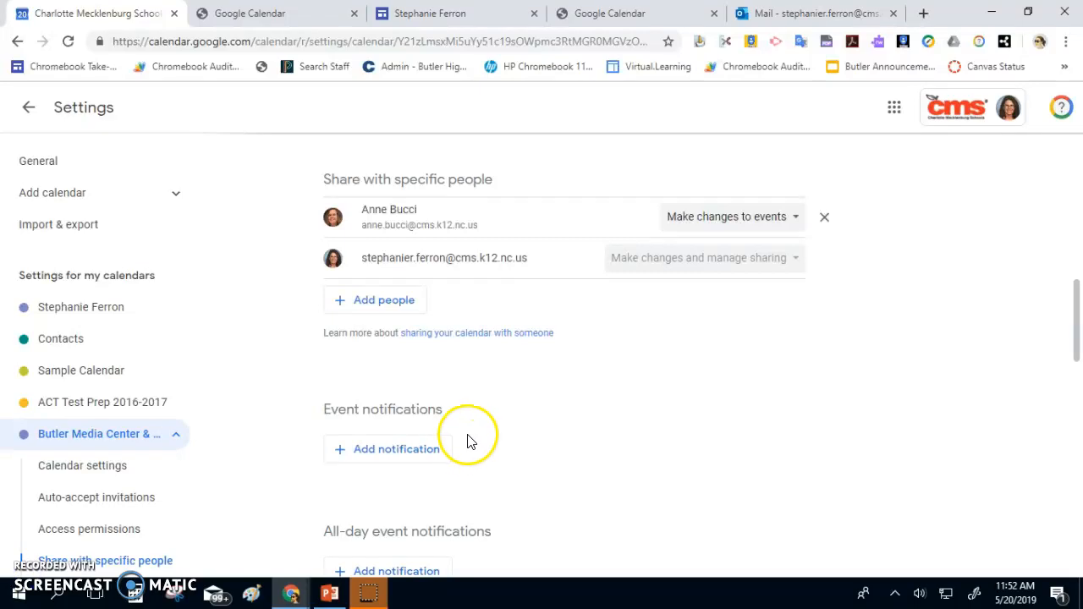
Examine the Butler Media Center calendar's sharing permissions, general notification settings, and the public URL and embed code for integration.
scroll(770, 442, down, 1)
scroll(770, 441, down, 2)
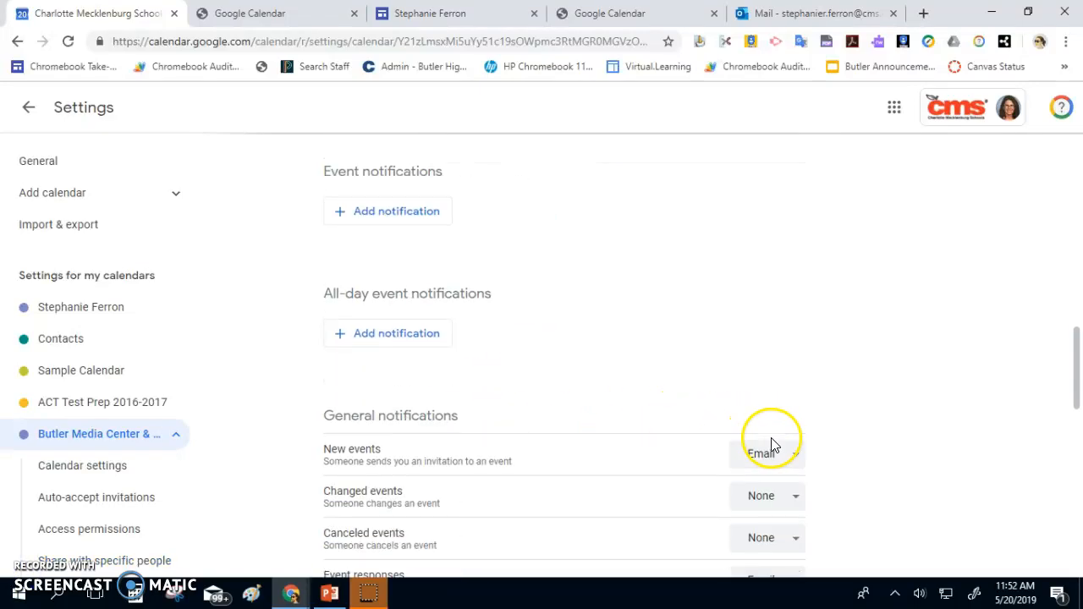
scroll(630, 342, up, 3)
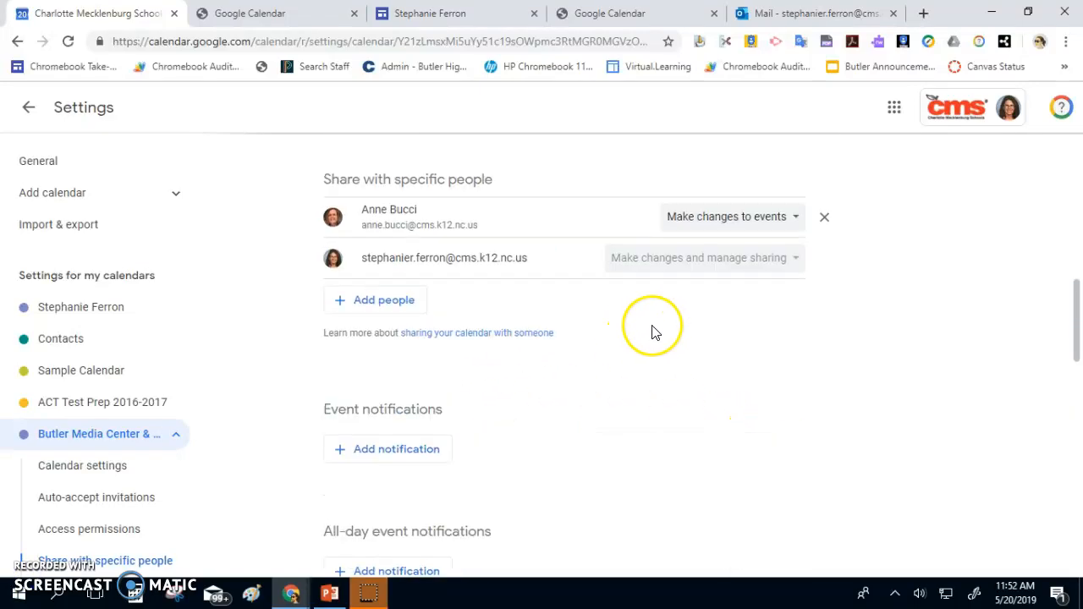
scroll(651, 338, down, 5)
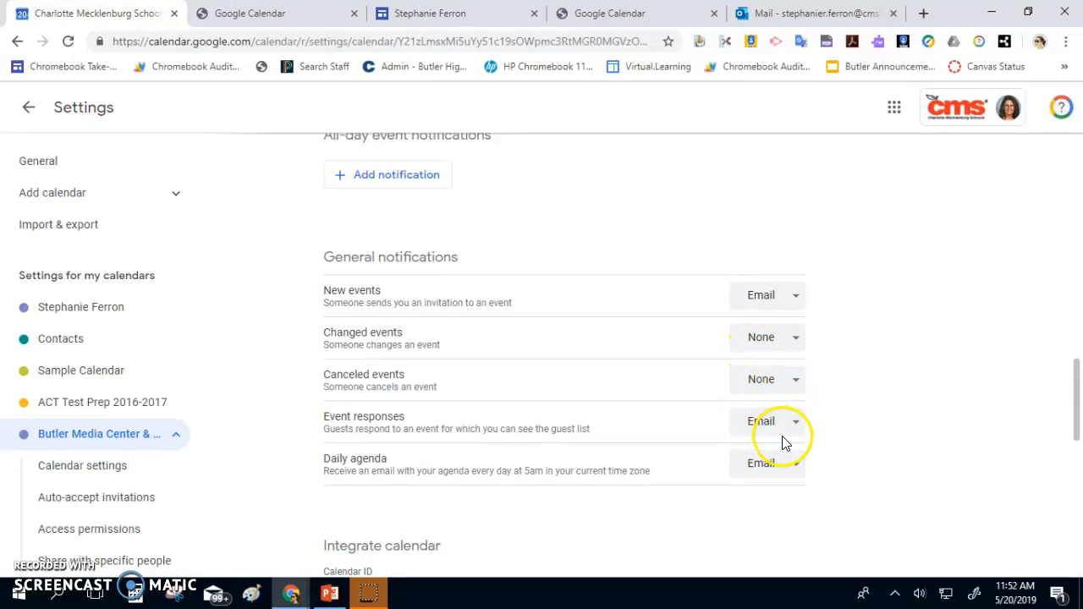
scroll(756, 478, down, 1)
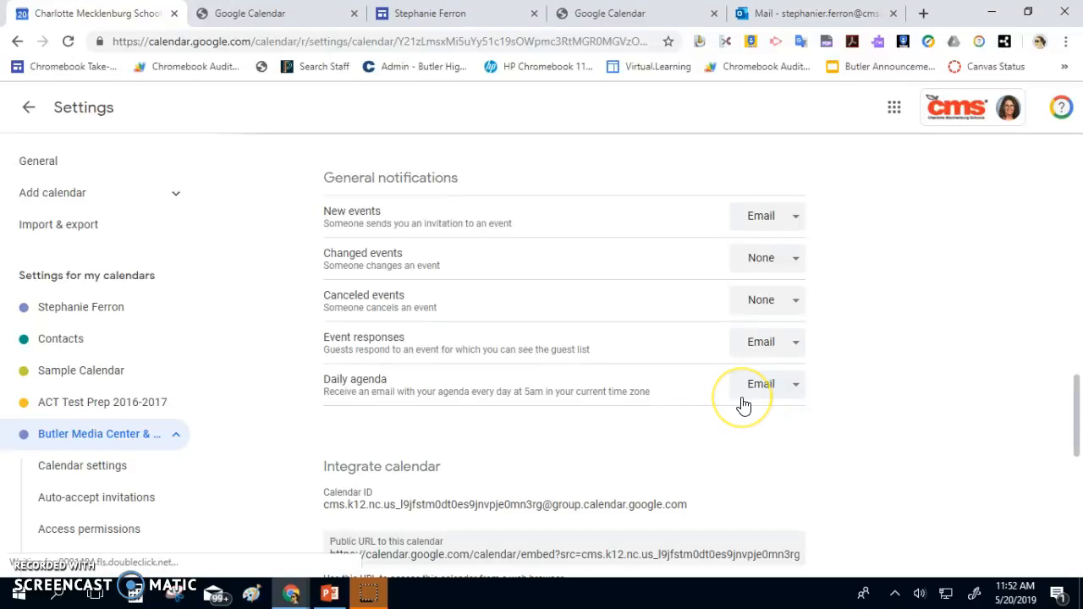
scroll(744, 406, down, 1)
scroll(743, 407, down, 1)
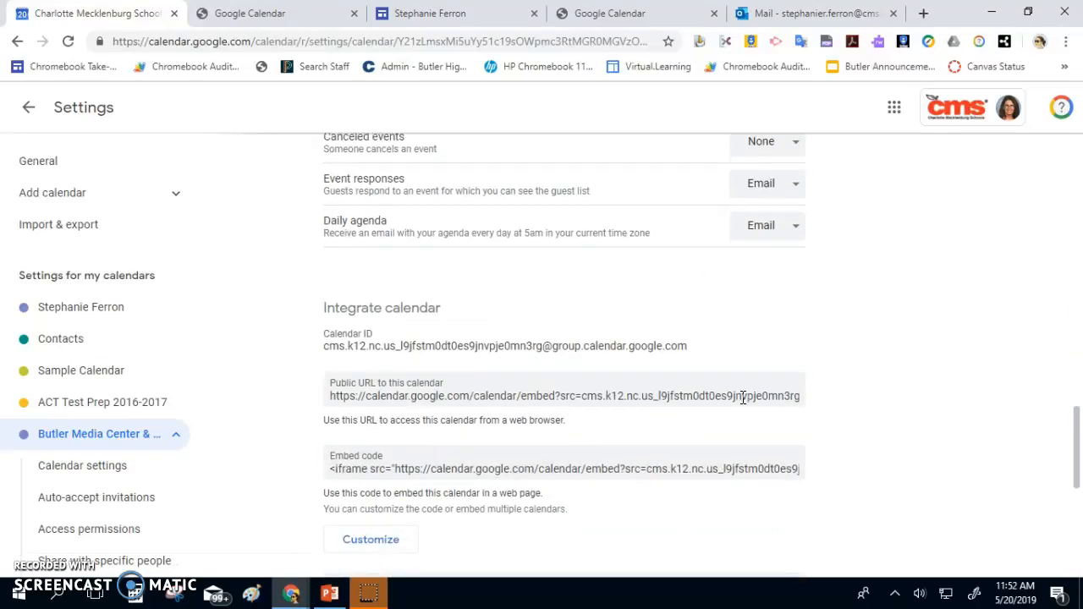
scroll(743, 398, up, 3)
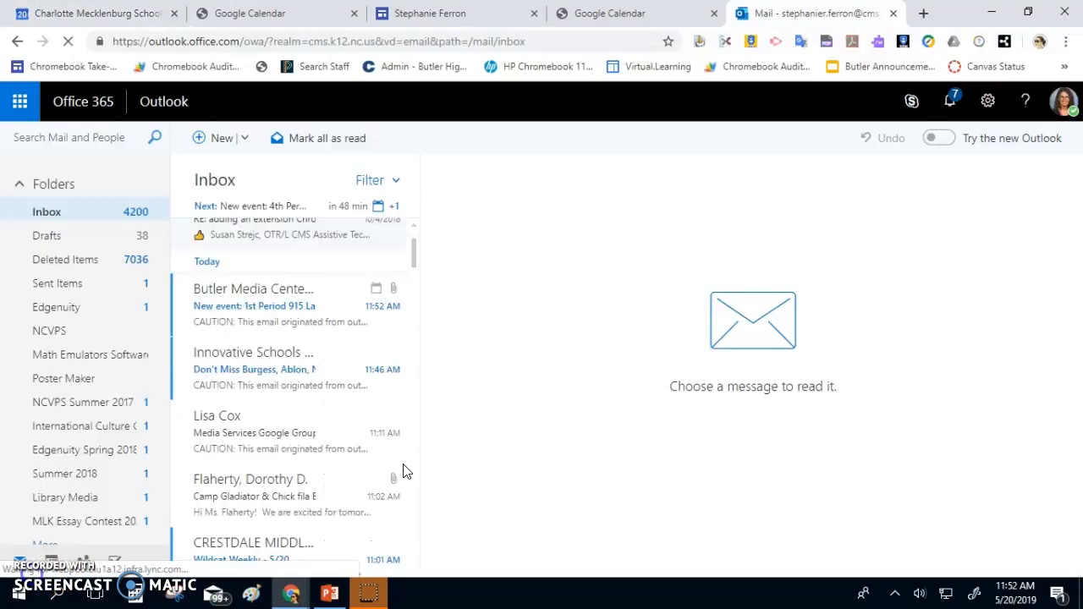
In the Outlook inbox, open the new event invitation for the 1st Period 915 Lab and accept it.
click(235, 312)
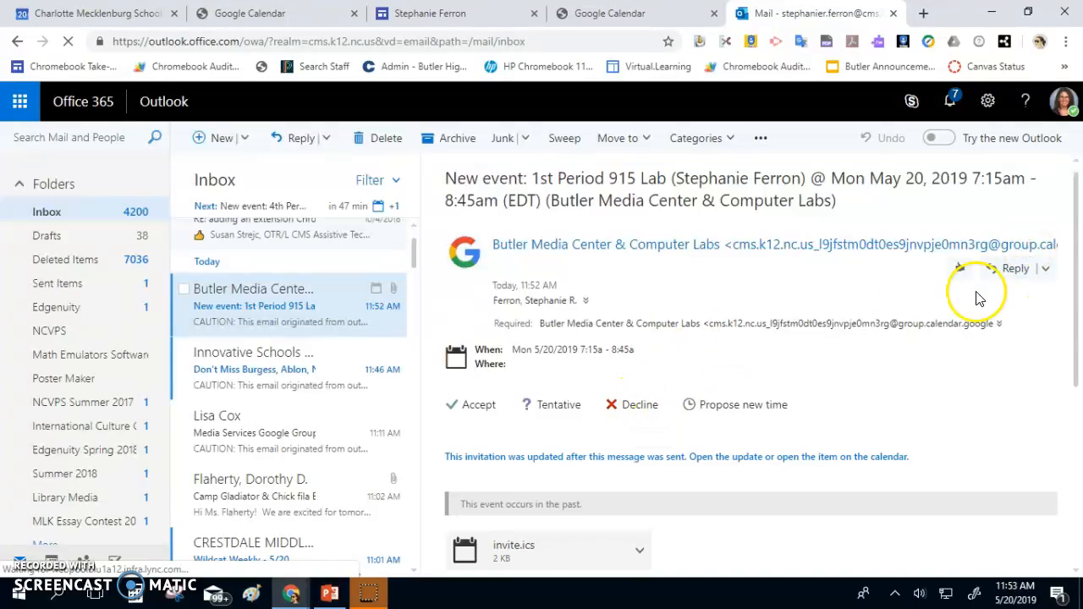
click(480, 412)
click(532, 467)
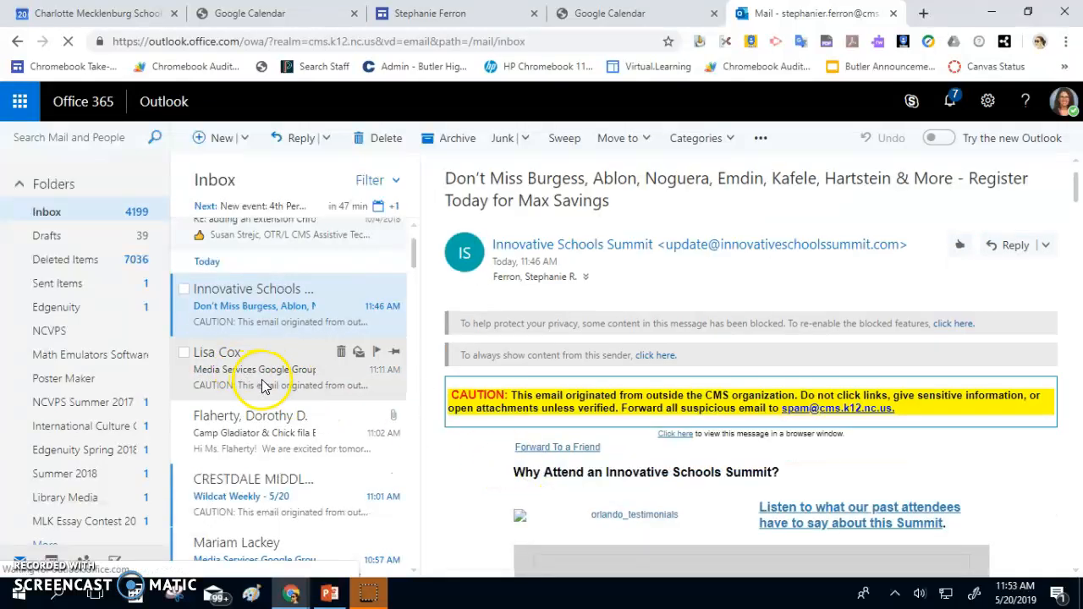
scroll(262, 385, up, 2)
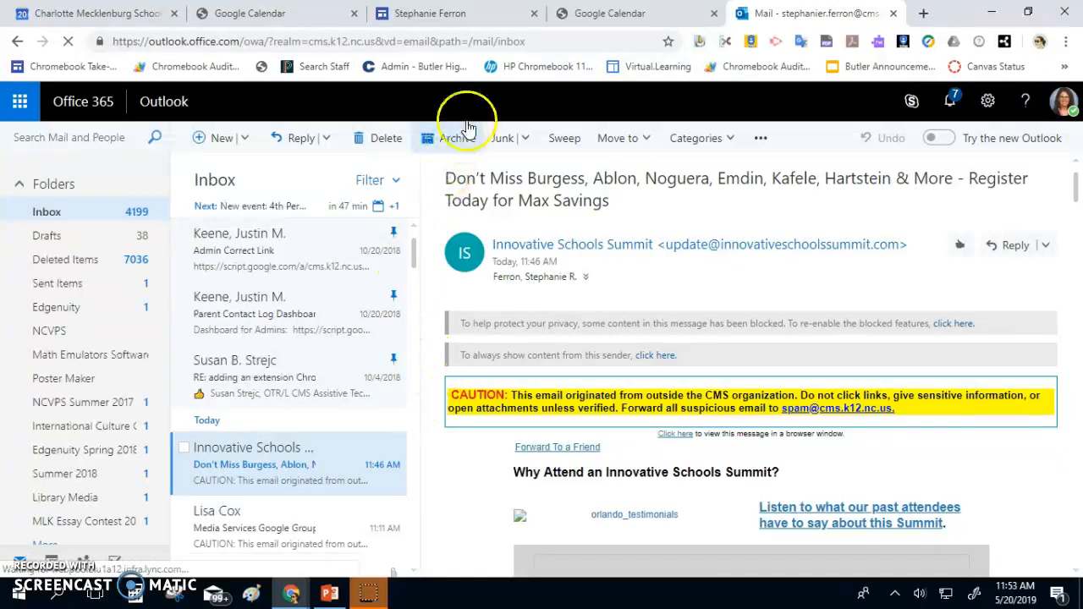
Return to the Butler Media Center & Computer Labs booking page and examine the booked and open slots for May 20–26.
click(574, 18)
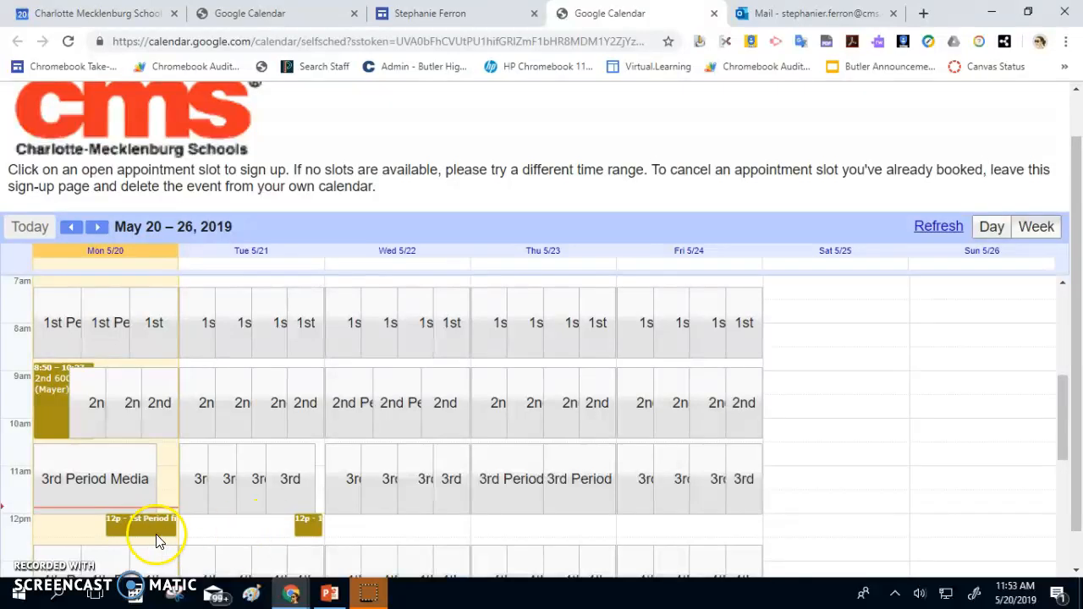
scroll(121, 491, down, 1)
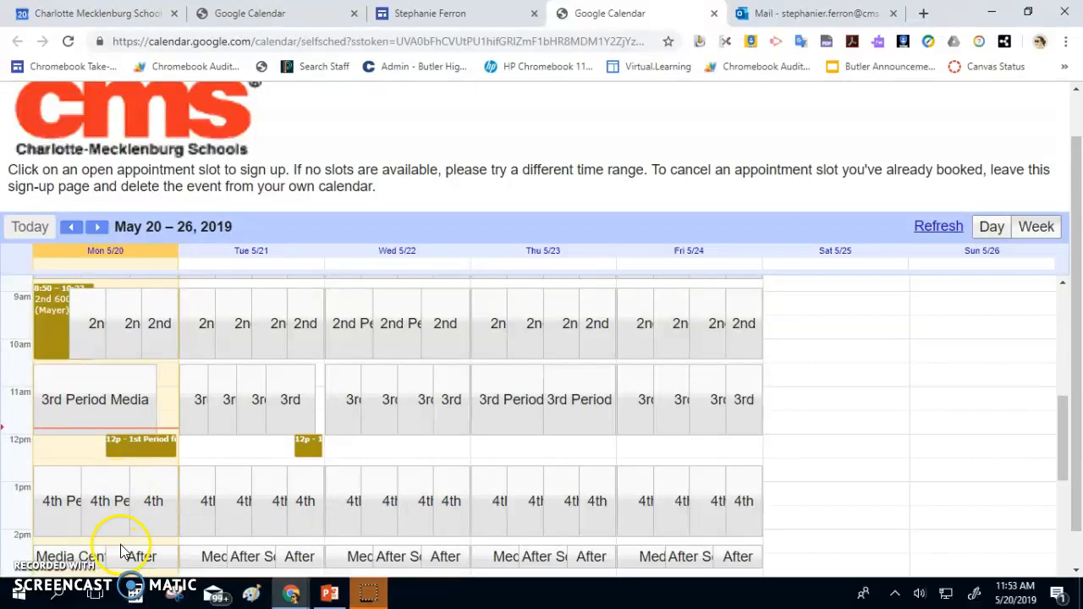
scroll(123, 555, up, 3)
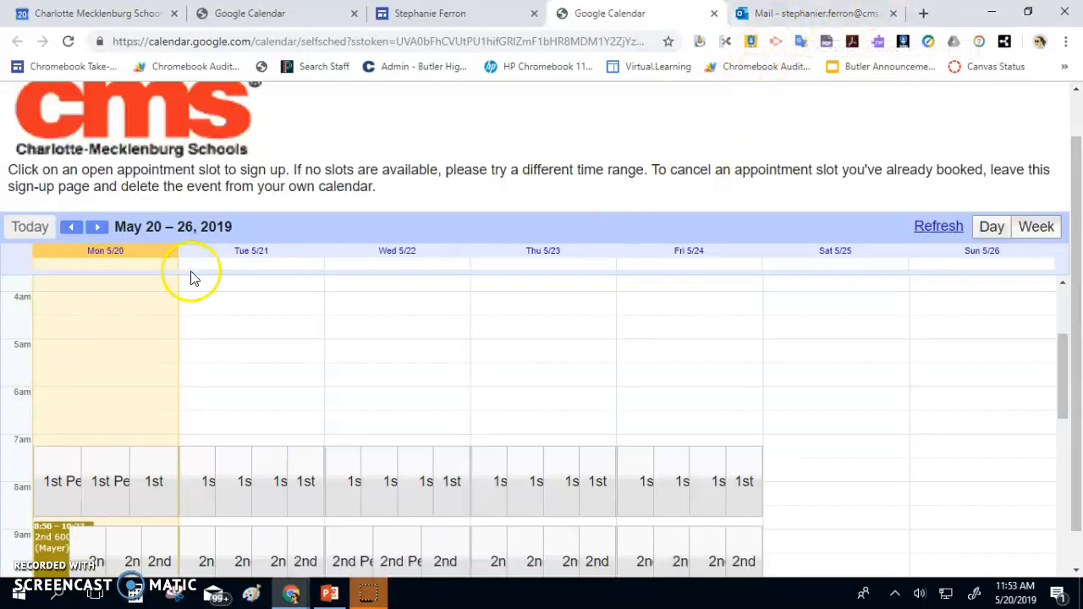
scroll(104, 343, up, 5)
scroll(104, 356, down, 1)
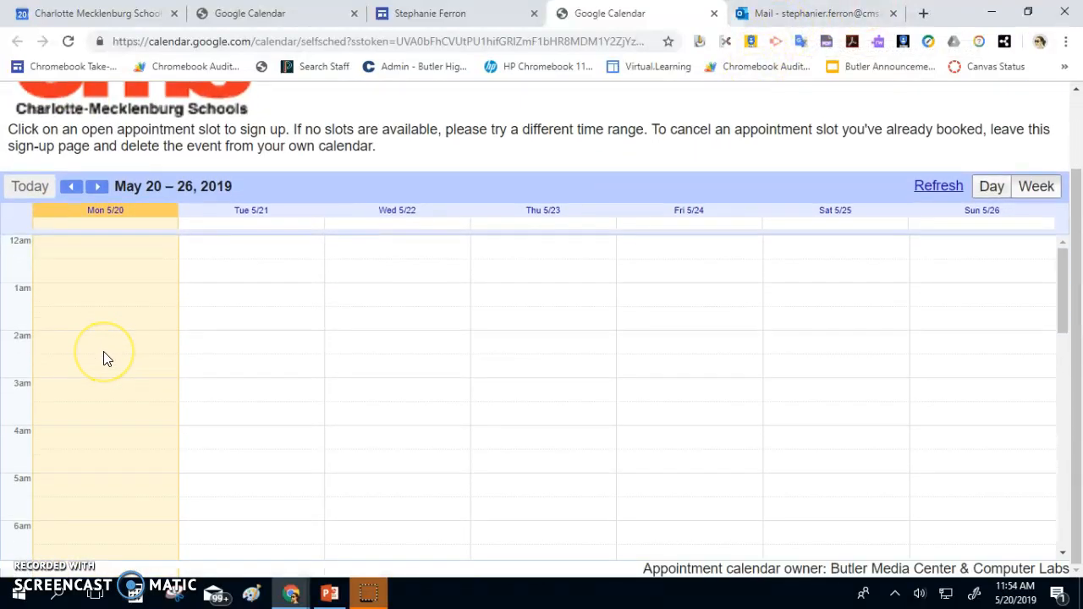
scroll(105, 357, down, 5)
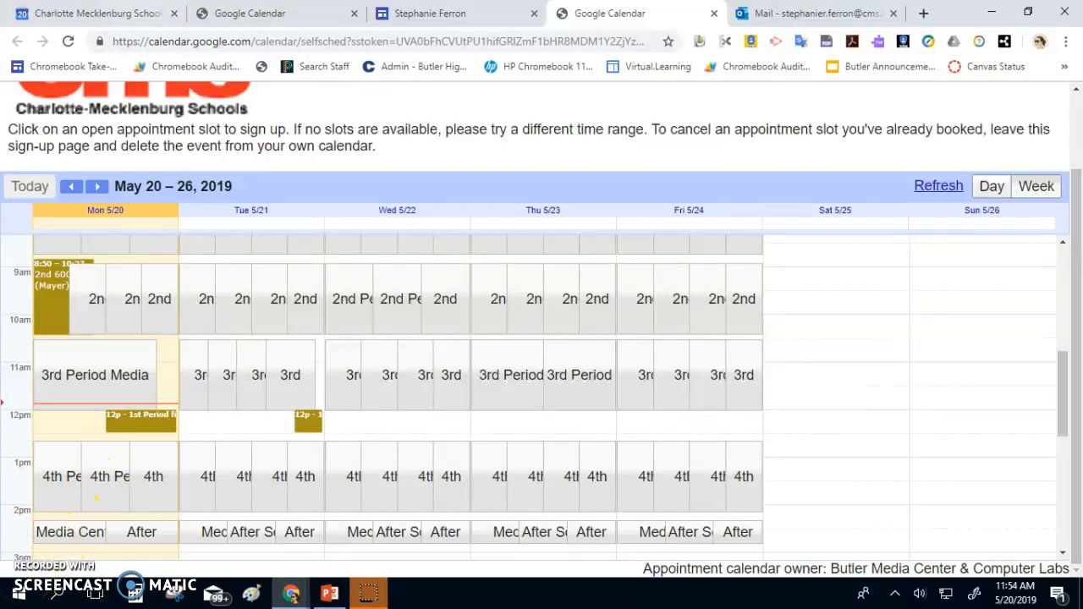
Return from settings to the week view, hide the Butler Media Center & Computer Labs calendar, and review the personal bookings for May 20 and 21.
click(102, 12)
click(31, 109)
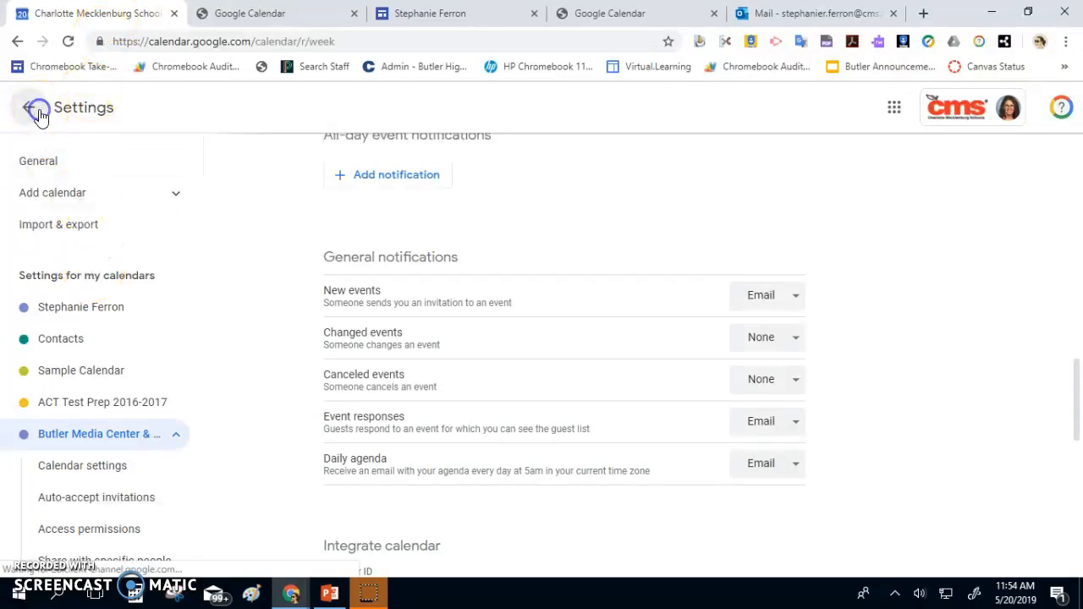
scroll(34, 398, down, 2)
click(29, 314)
click(29, 314)
click(29, 359)
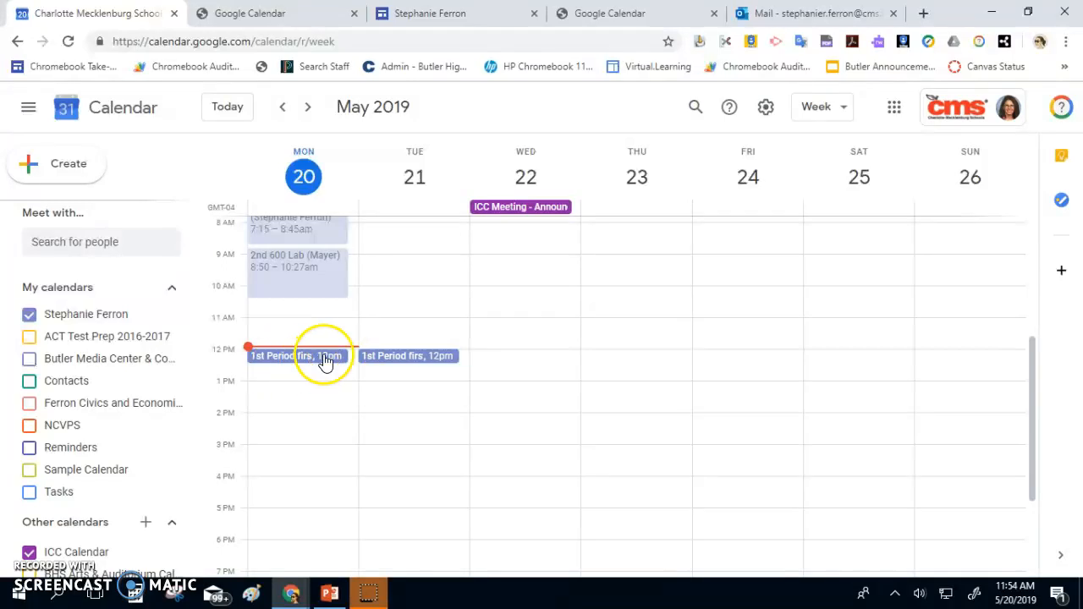
scroll(324, 364, up, 3)
scroll(292, 355, up, 2)
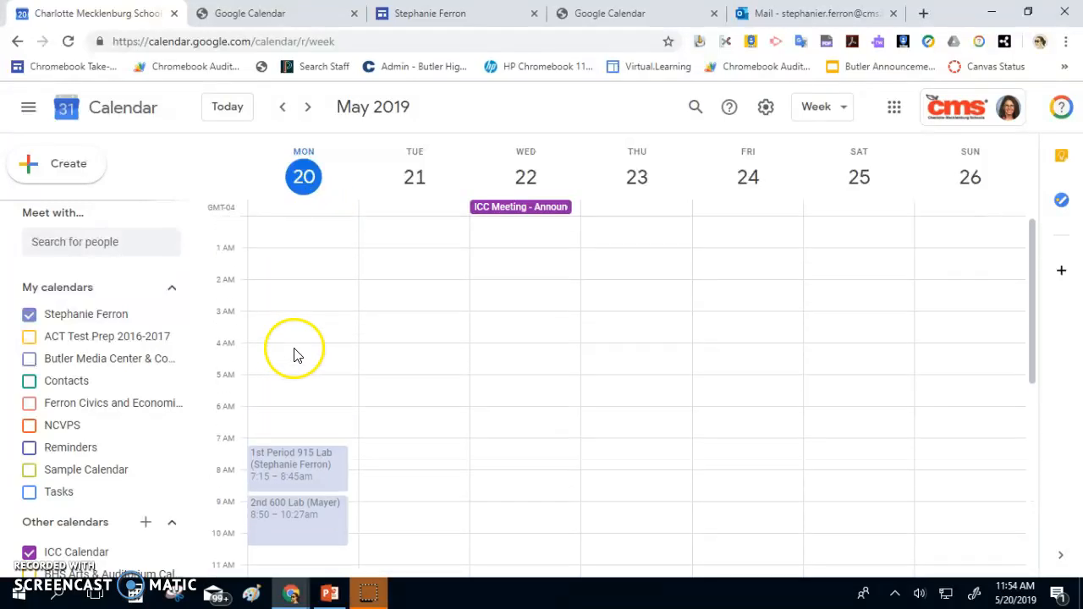
scroll(300, 353, down, 6)
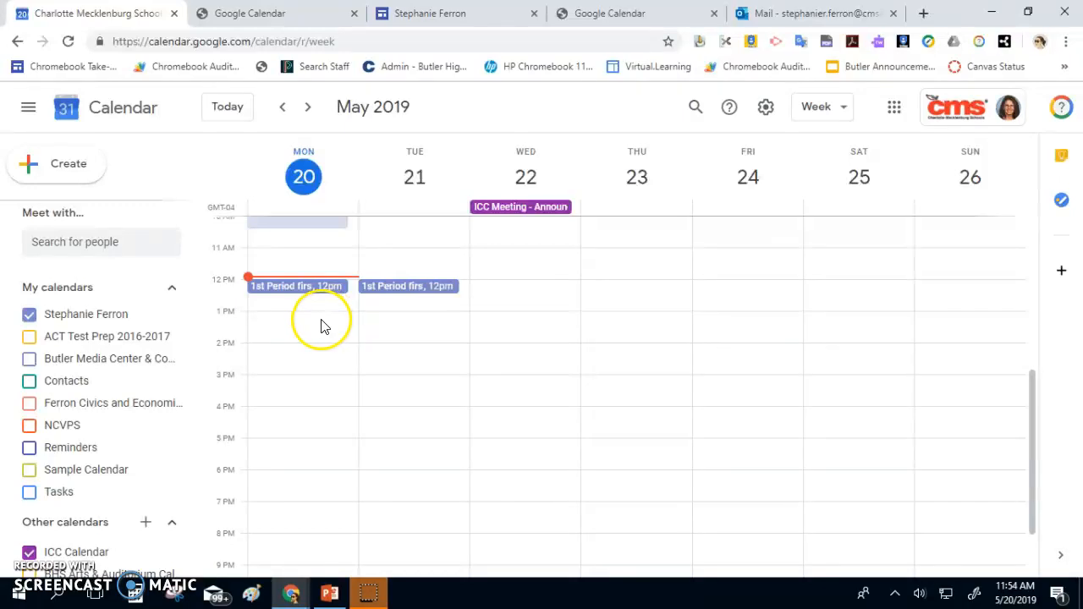